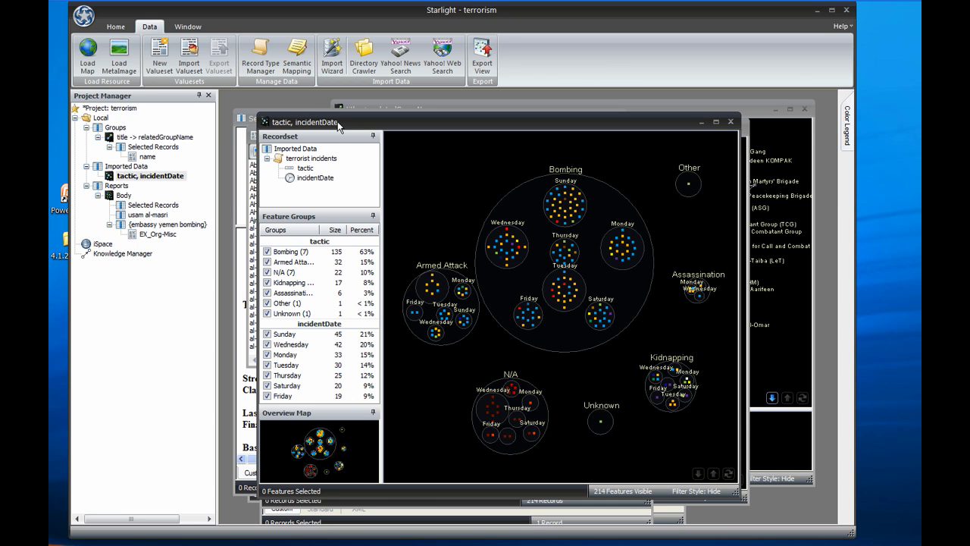
# Open the Knowledge Manager and start a semantic mapping for the terrorist incidents record type
pyautogui.doubleClick(147, 256)
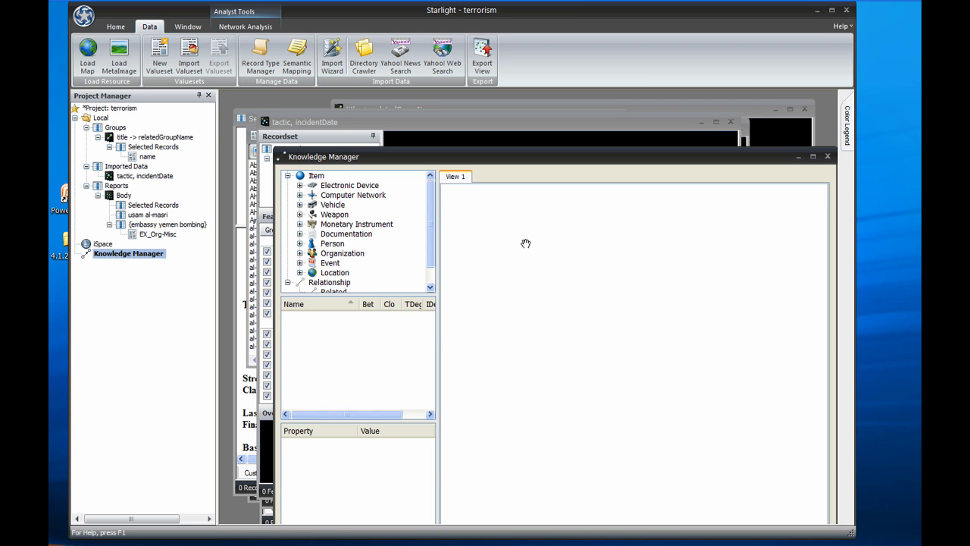
pyautogui.click(304, 65)
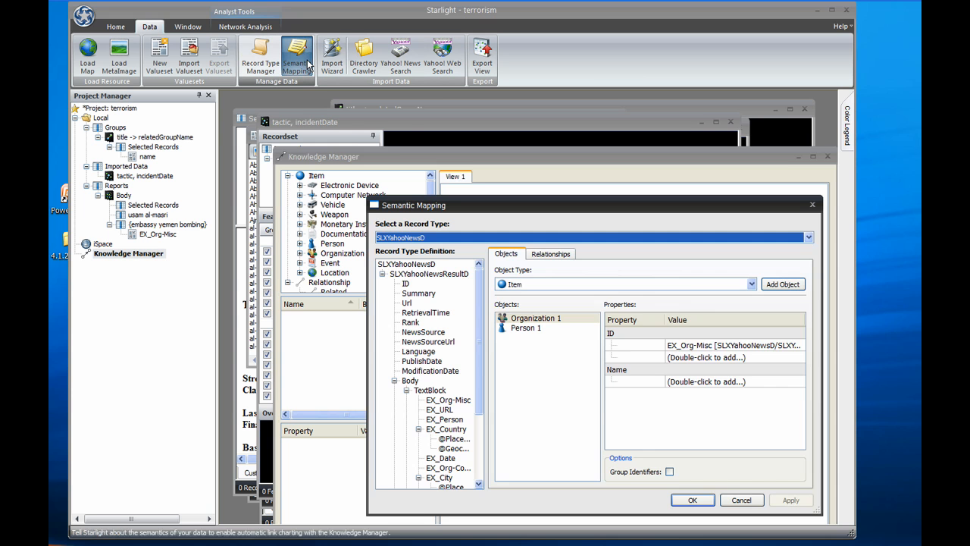
pyautogui.click(469, 238)
pyautogui.click(469, 256)
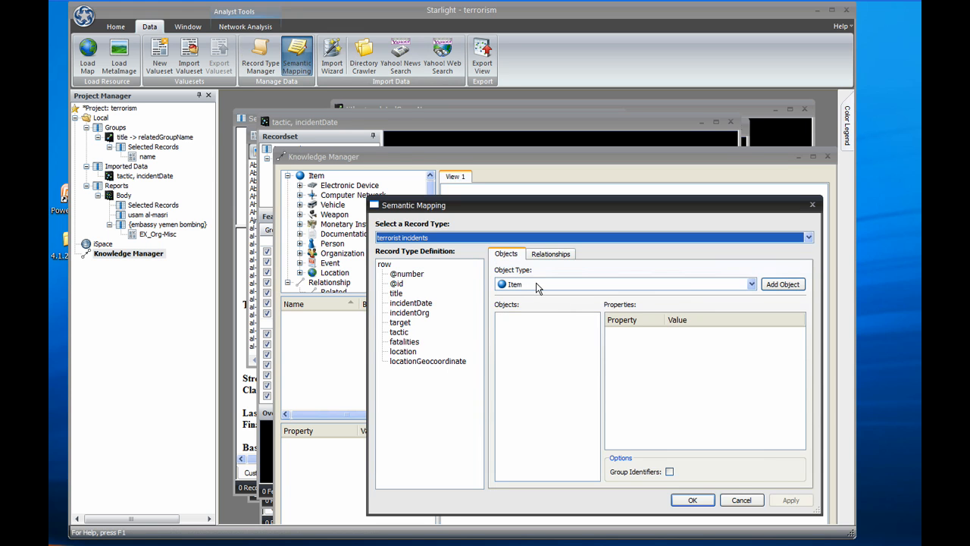
# Add an Organization object to the mapping and set its ID to the incidentOrg field
pyautogui.click(537, 287)
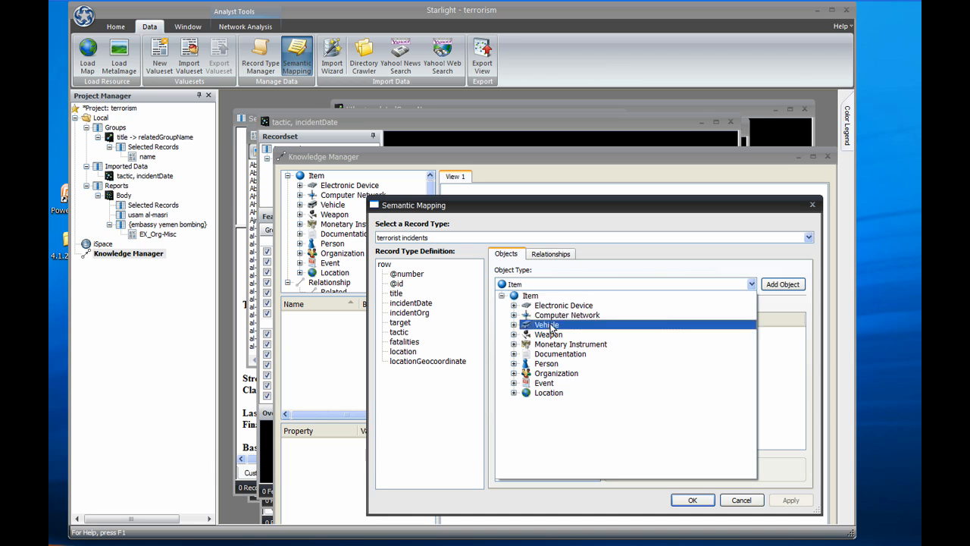
pyautogui.click(557, 373)
pyautogui.click(782, 285)
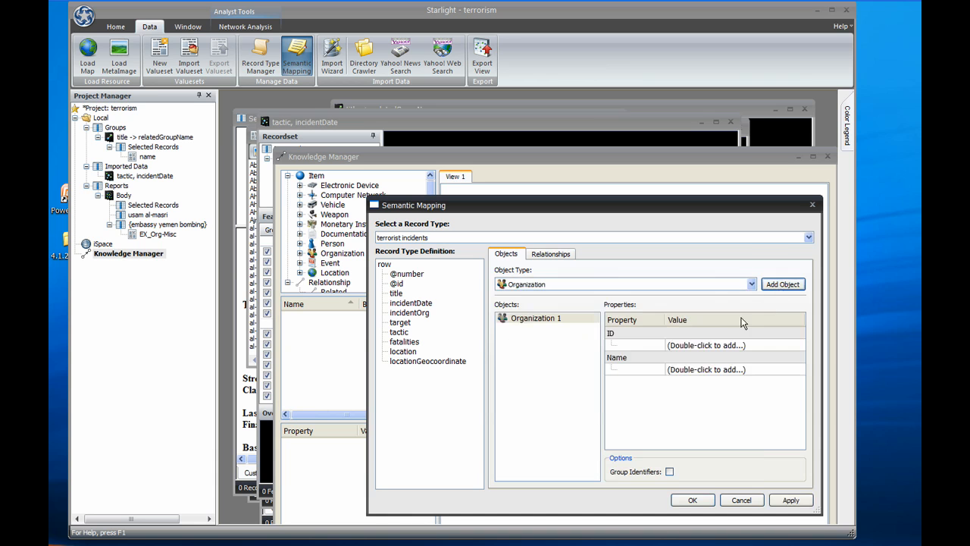
pyautogui.doubleClick(728, 347)
pyautogui.click(724, 345)
pyautogui.click(745, 418)
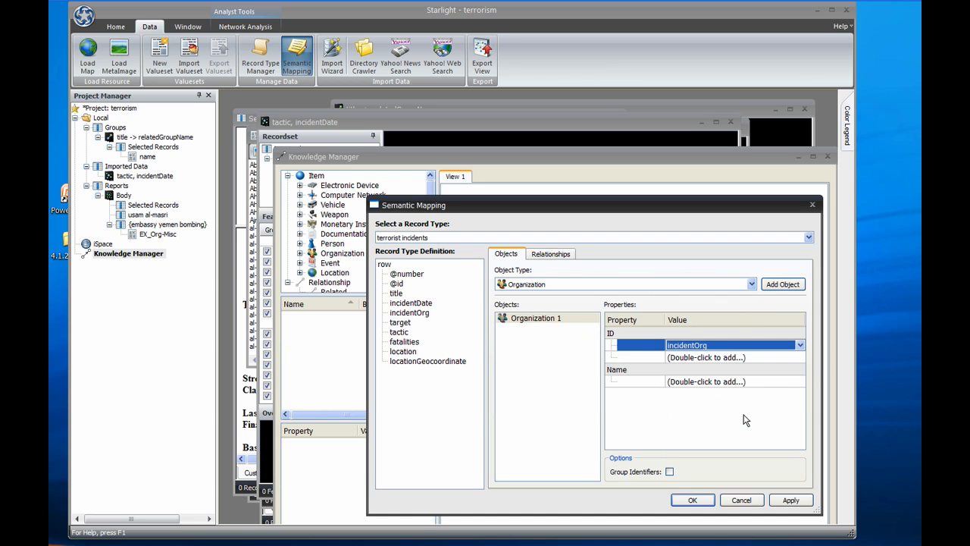
# Add an Attack event object to the mapping and set its ID to the title field
pyautogui.click(651, 284)
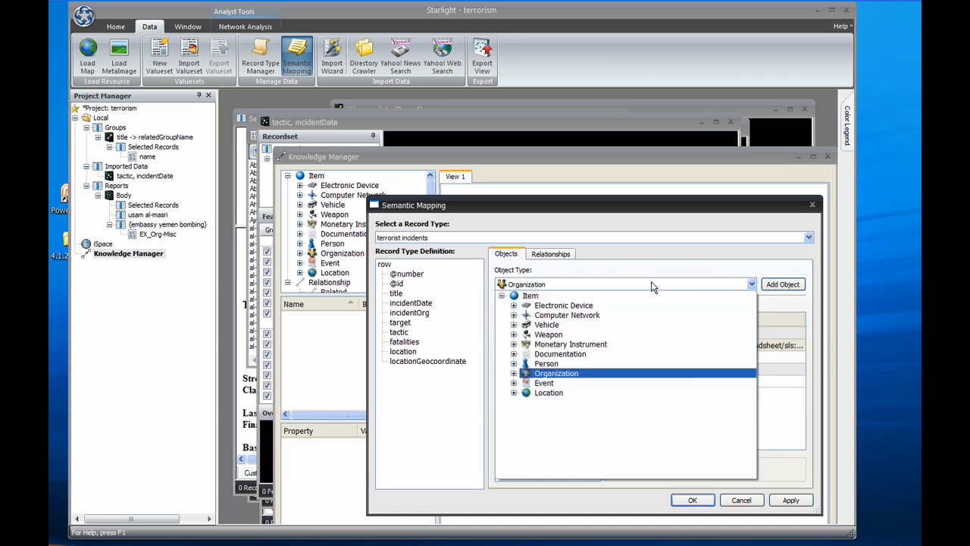
pyautogui.click(514, 383)
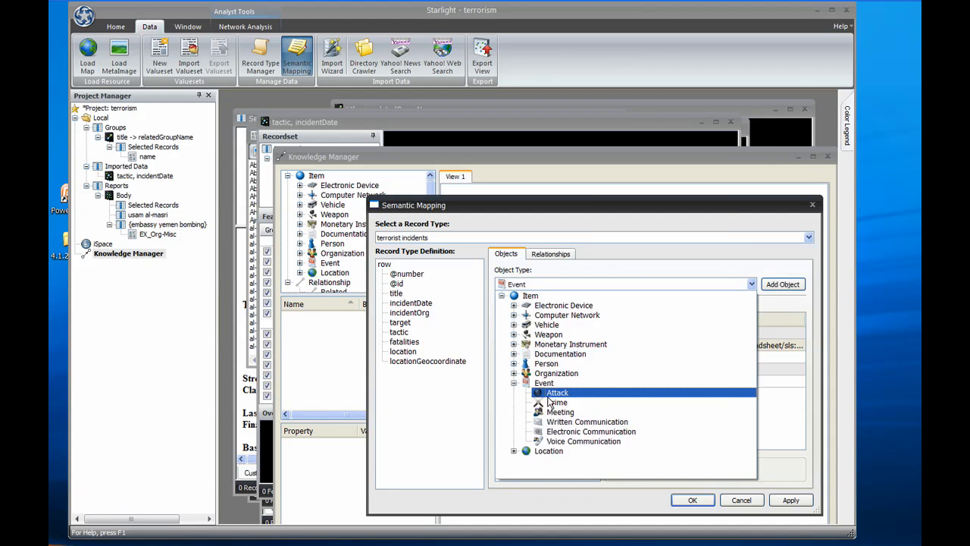
pyautogui.click(557, 393)
pyautogui.click(781, 284)
pyautogui.doubleClick(724, 345)
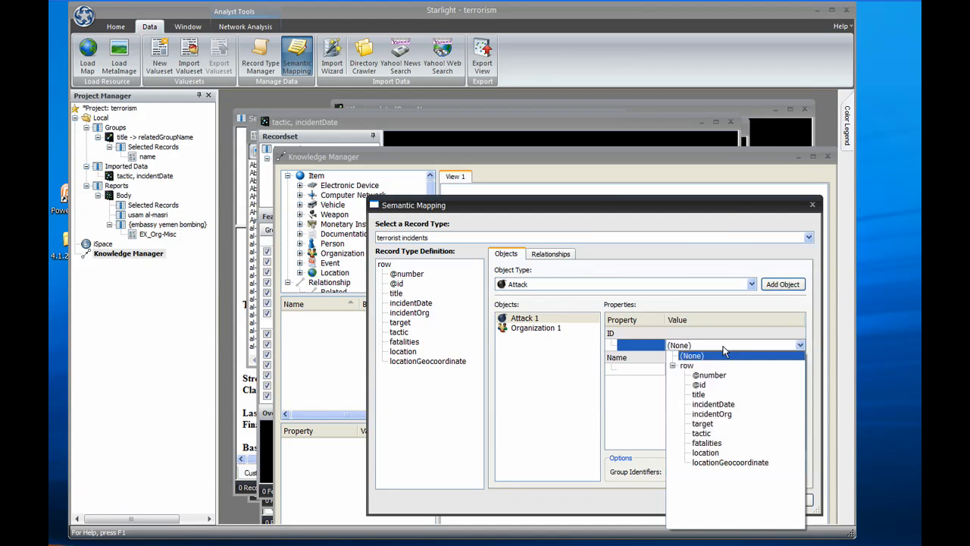
pyautogui.click(718, 398)
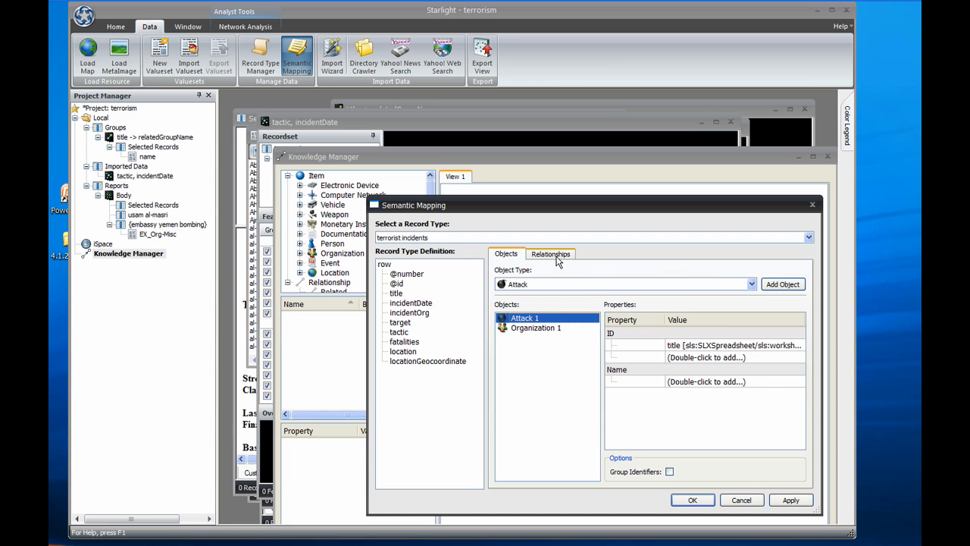
# Add a red Caused relationship from Organization 1 to Attack 1 and accept the semantic mapping
pyautogui.click(557, 260)
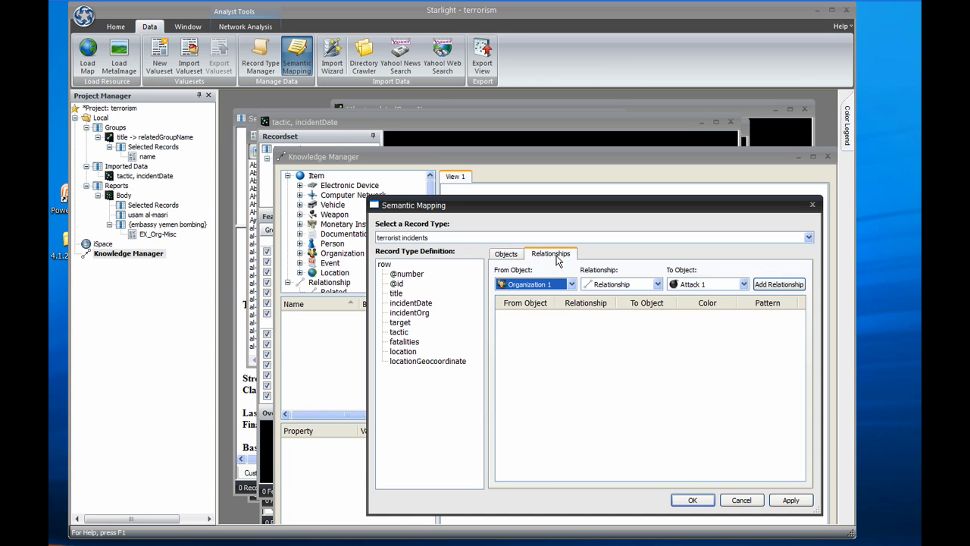
pyautogui.click(658, 284)
pyautogui.click(633, 315)
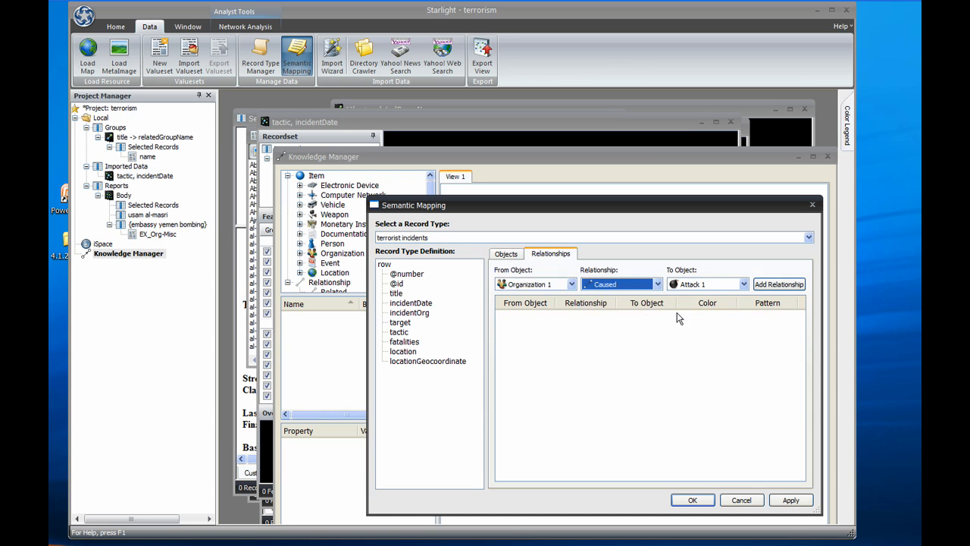
pyautogui.click(758, 288)
pyautogui.click(736, 324)
pyautogui.click(719, 412)
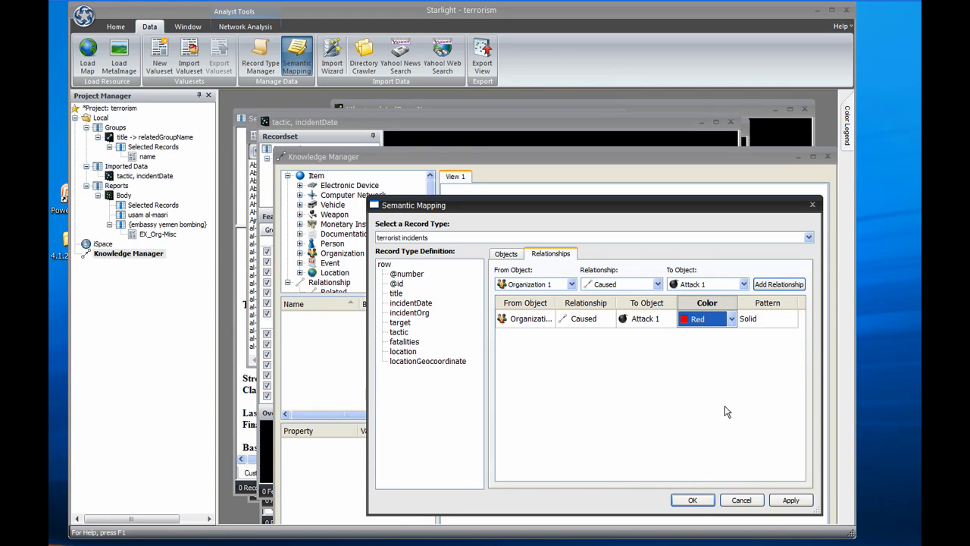
pyautogui.click(692, 500)
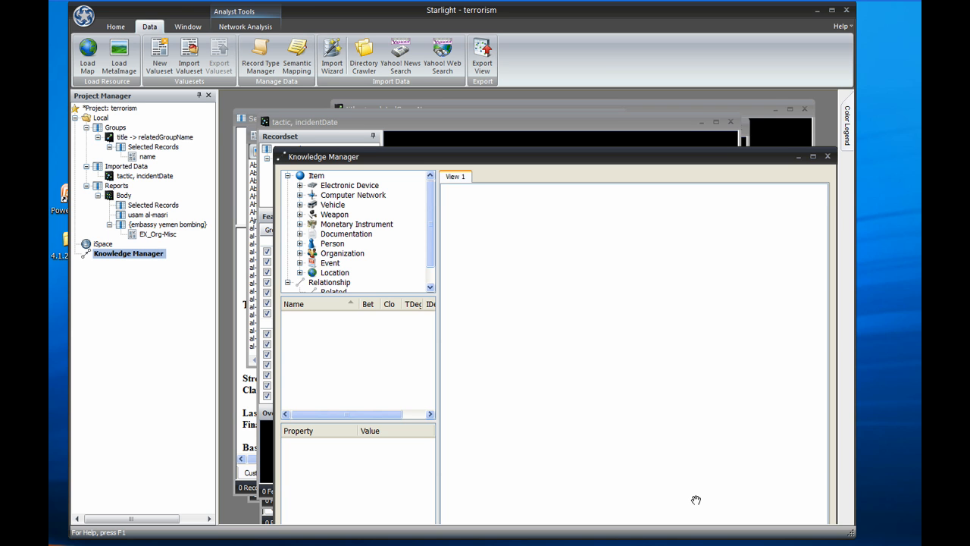
# Add the person-name query under the Reports Body view to the link chart and group its three person objects into one
pyautogui.click(162, 216)
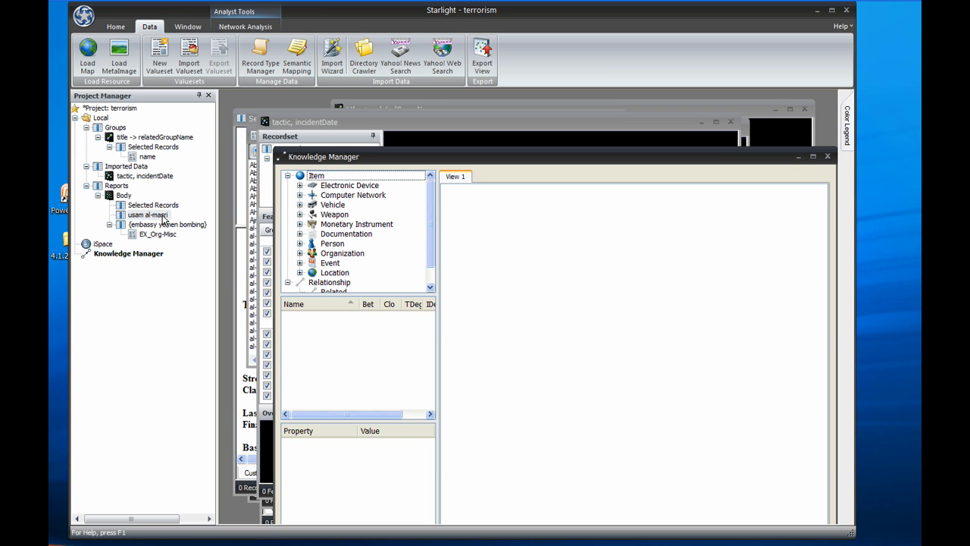
pyautogui.doubleClick(163, 216)
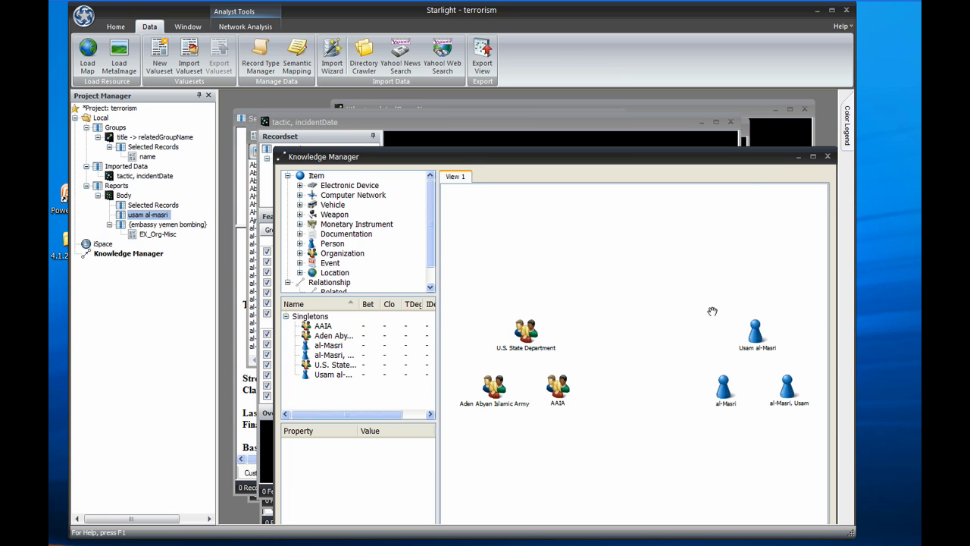
pyautogui.moveTo(712, 311); pyautogui.dragTo(805, 426)
pyautogui.rightClick(789, 386)
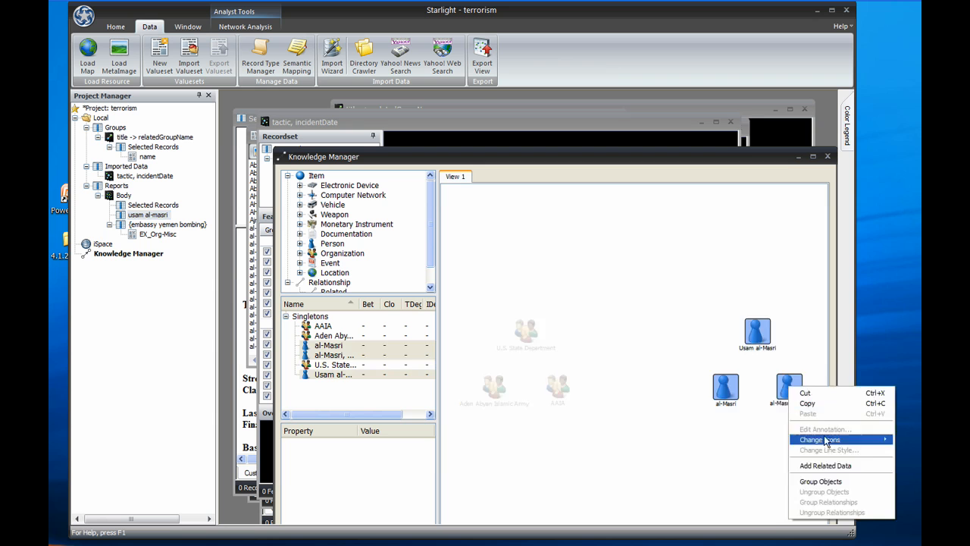
pyautogui.click(821, 481)
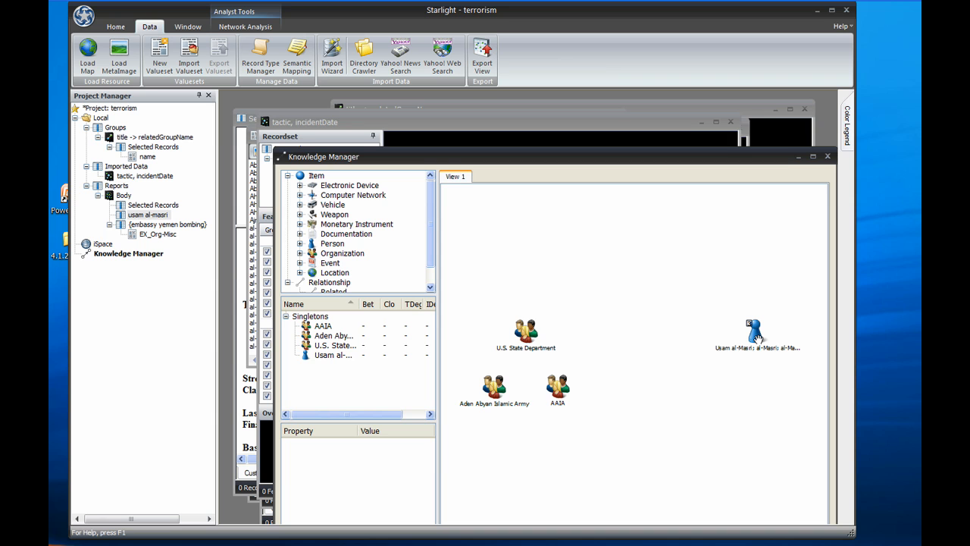
# Add related data to the grouped person object in the link chart
pyautogui.scroll(3, 755, 334)
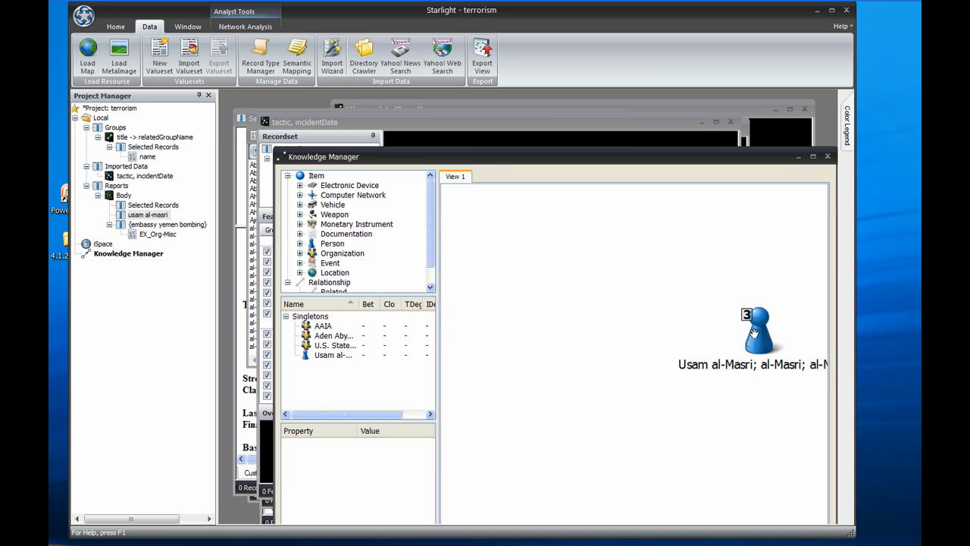
pyautogui.moveTo(726, 327); pyautogui.dragTo(605, 301)
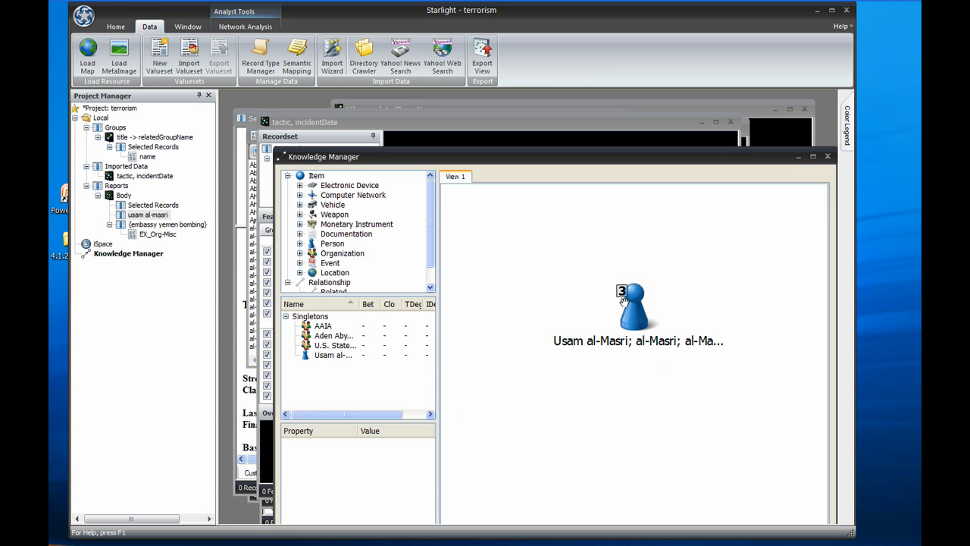
pyautogui.click(629, 304)
pyautogui.rightClick(638, 306)
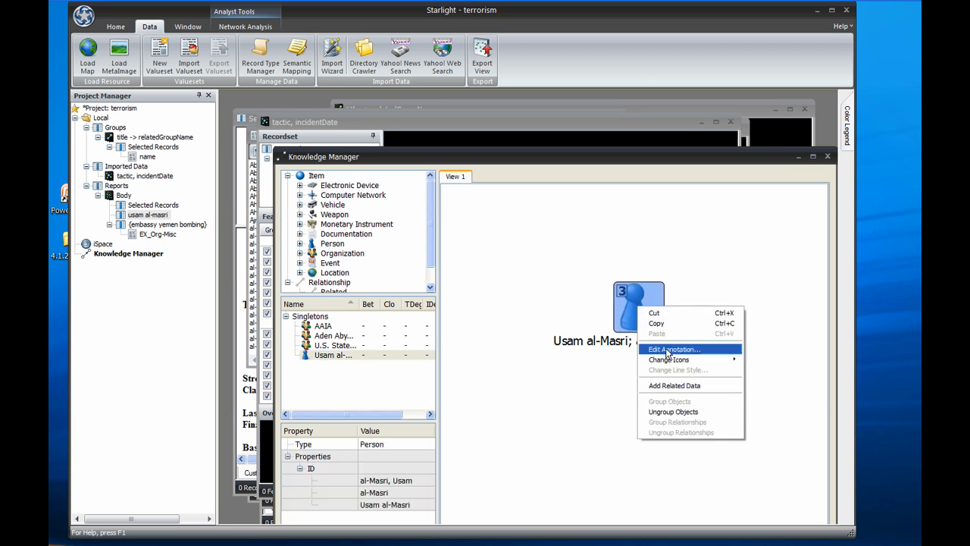
pyautogui.click(692, 392)
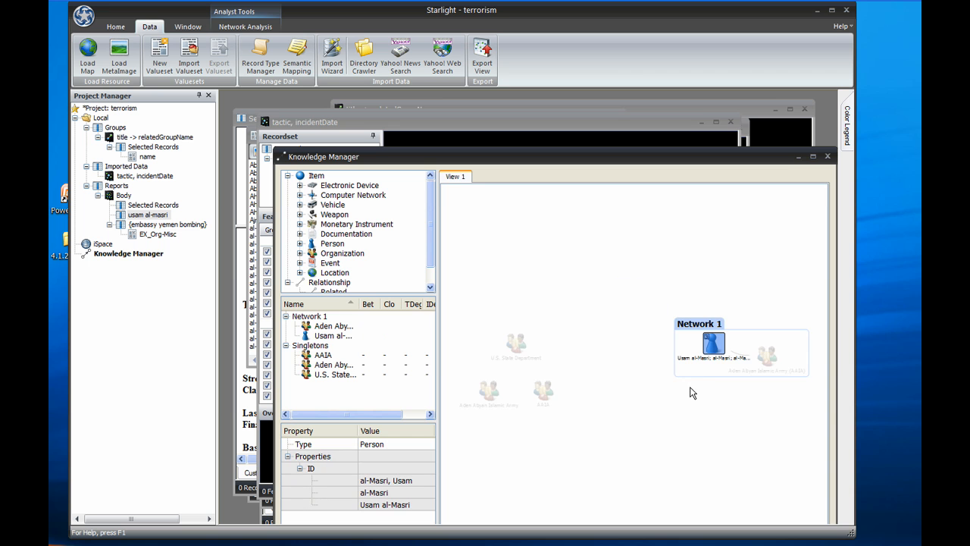
# Move the linked Aden Abyan Islamic Army (AAIA) organization below the grouped person in Network 1
pyautogui.moveTo(715, 404); pyautogui.dragTo(655, 360)
pyautogui.scroll(3, 688, 325)
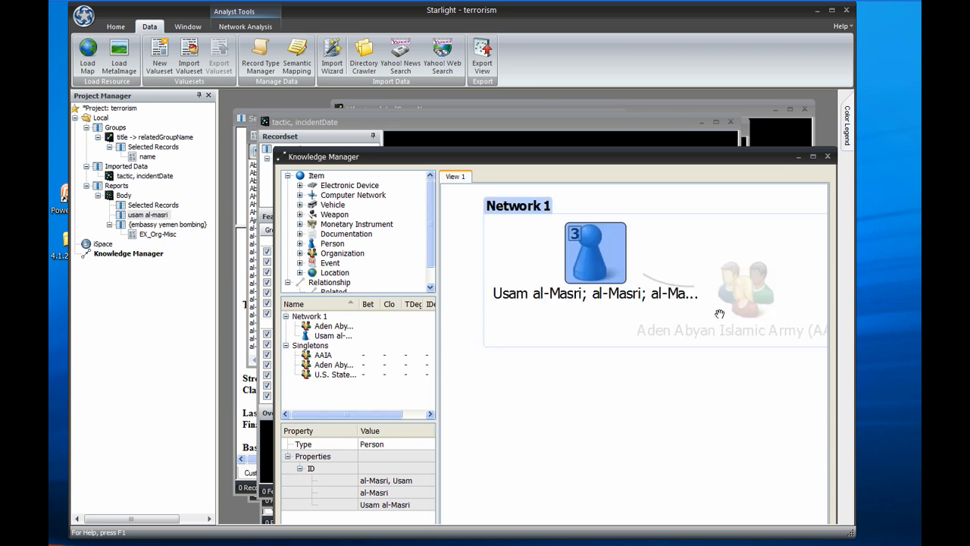
pyautogui.moveTo(719, 314); pyautogui.dragTo(641, 380)
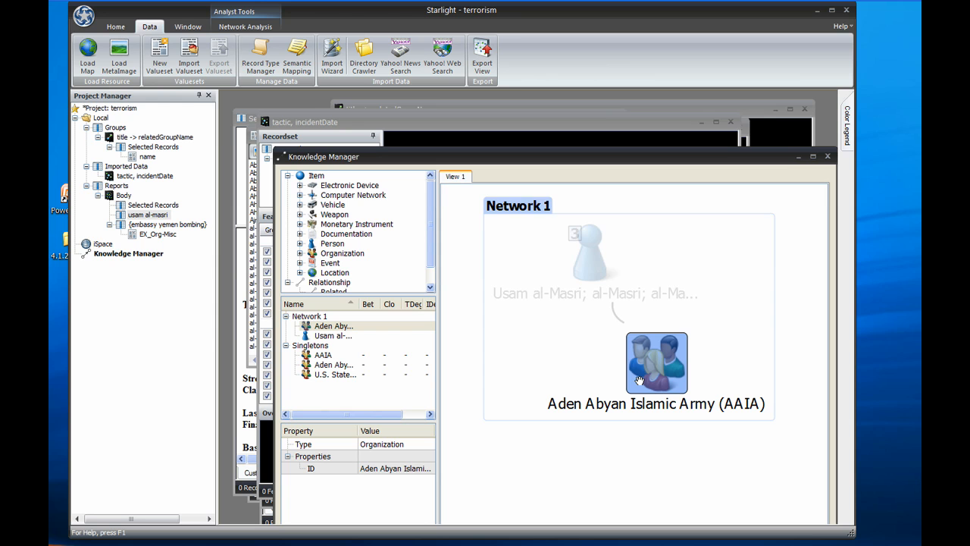
# Group the Aden Abyan Islamic Army, AAIA and Aden Abyan Islamic Army (AAIA) organizations into one object
pyautogui.scroll(-2, 639, 379)
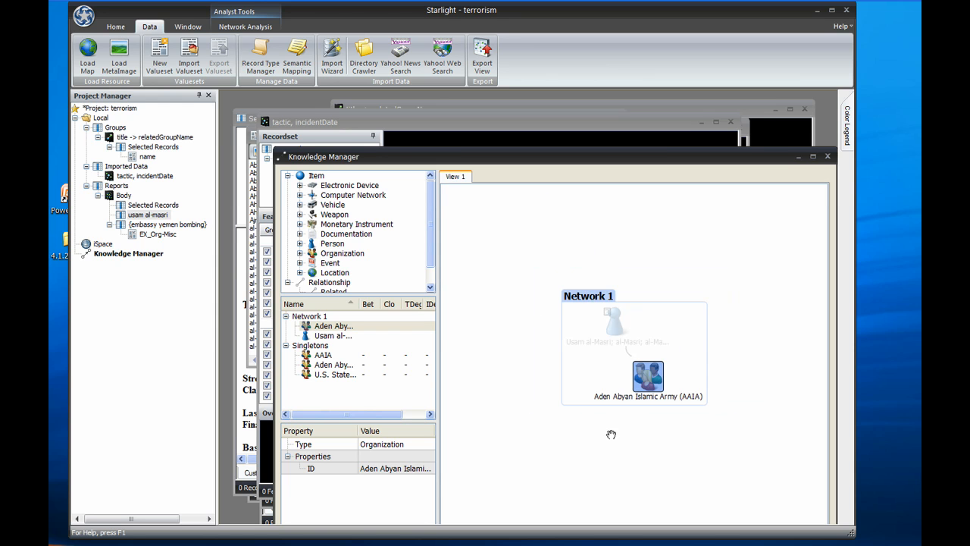
pyautogui.moveTo(581, 433); pyautogui.dragTo(747, 401)
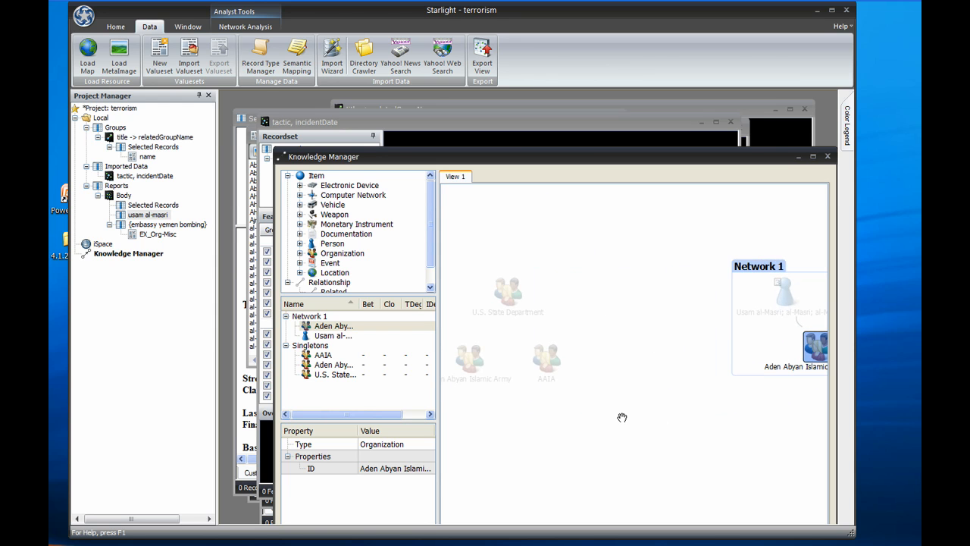
pyautogui.click(553, 371)
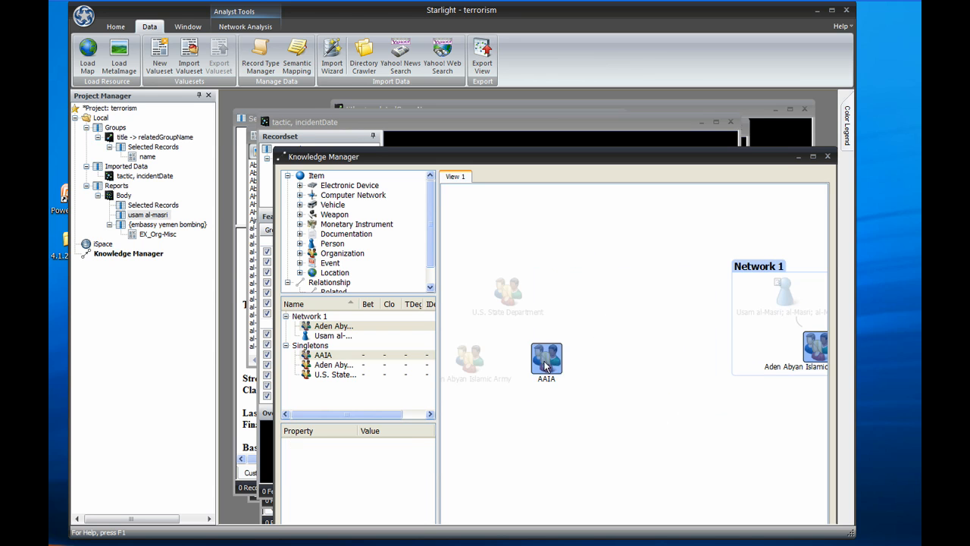
pyautogui.keyDown('ctrl'); pyautogui.click(470, 360); pyautogui.keyUp('ctrl')
pyautogui.rightClick(548, 357)
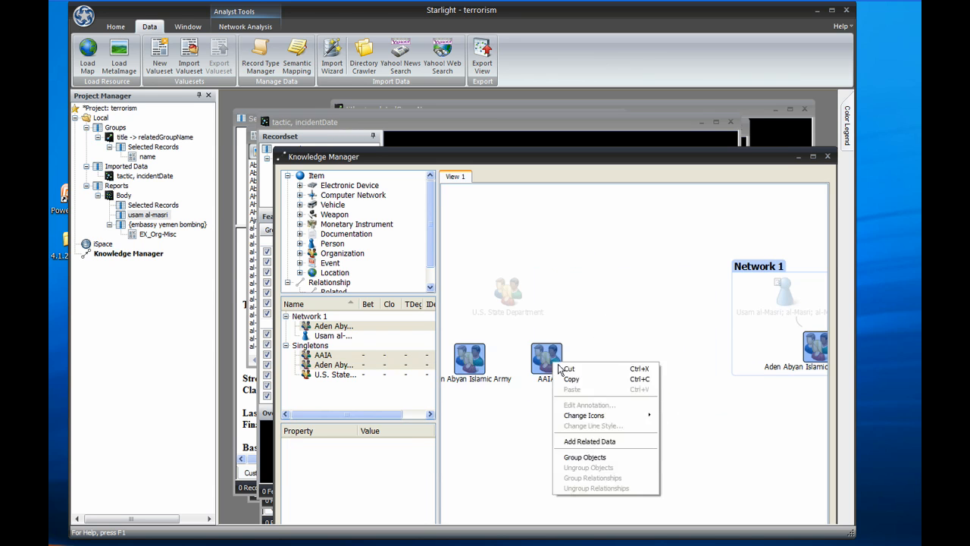
pyautogui.click(612, 458)
pyautogui.moveTo(470, 360); pyautogui.dragTo(764, 463)
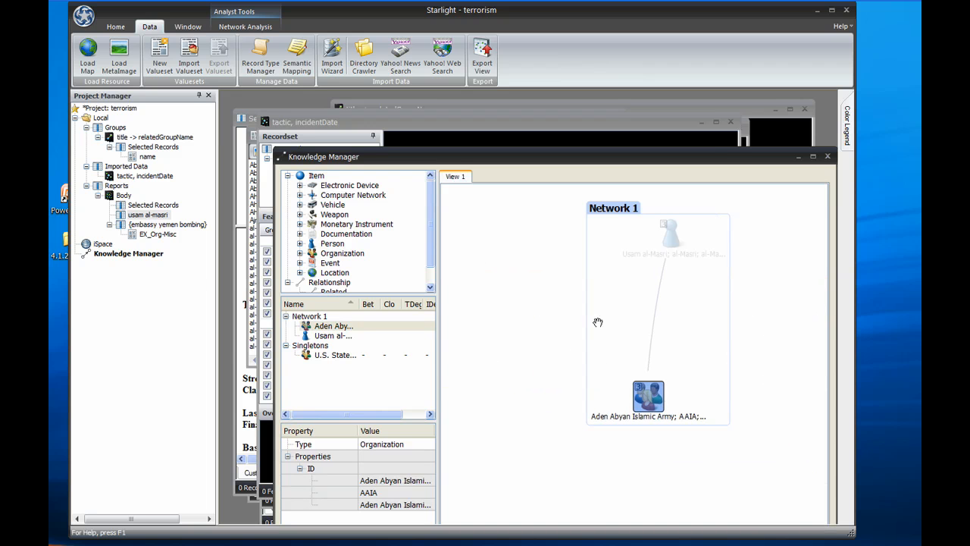
# Add related data to the grouped Aden Abyan Islamic Army organization
pyautogui.click(537, 311)
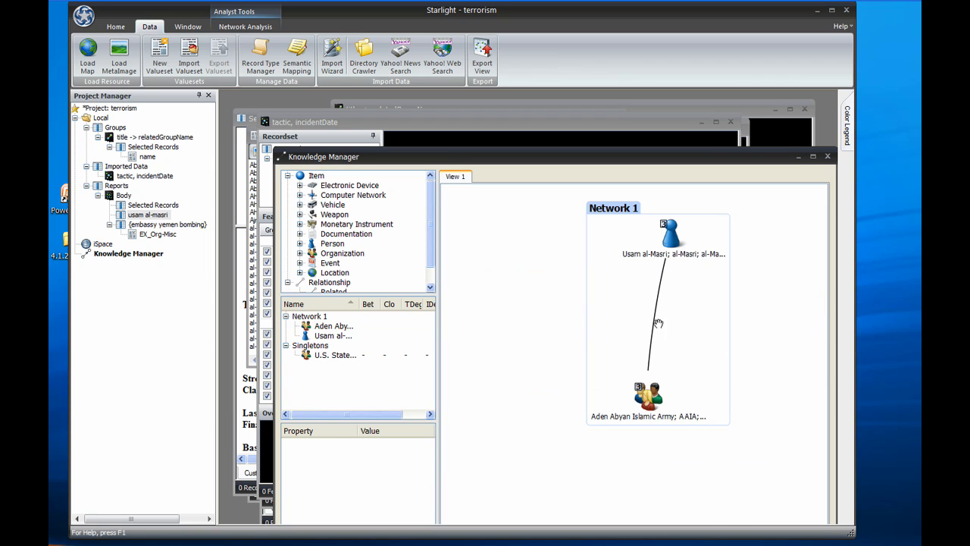
pyautogui.rightClick(653, 408)
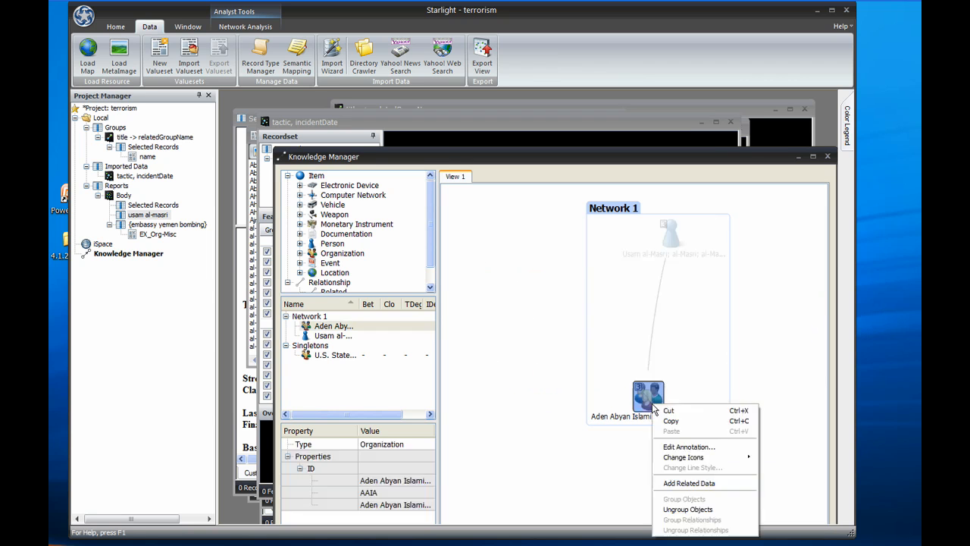
pyautogui.click(705, 485)
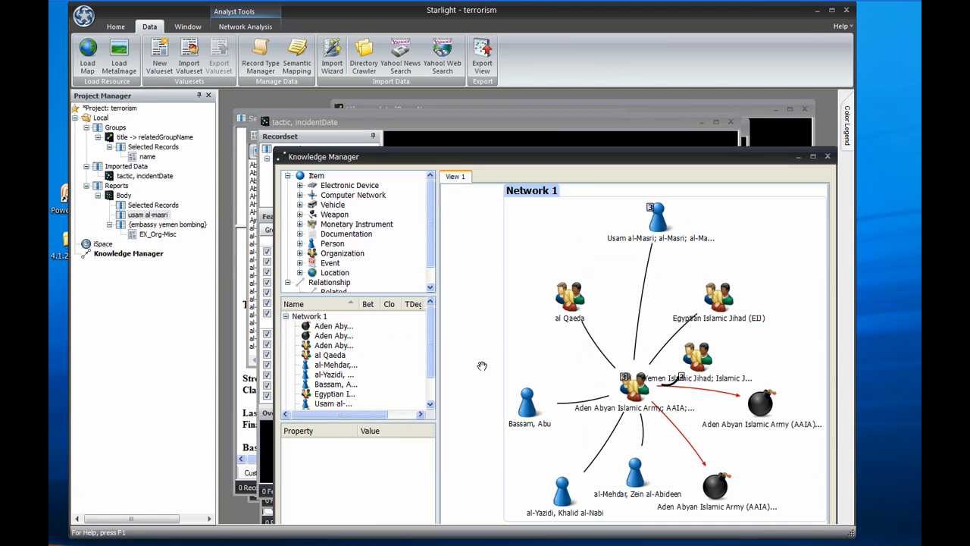
# Spread out the Yemen Islamic Jihad organization and the upper attack object so the chart's links are easier to read
pyautogui.click(758, 411)
pyautogui.moveTo(689, 364); pyautogui.dragTo(728, 361)
pyautogui.click(761, 392)
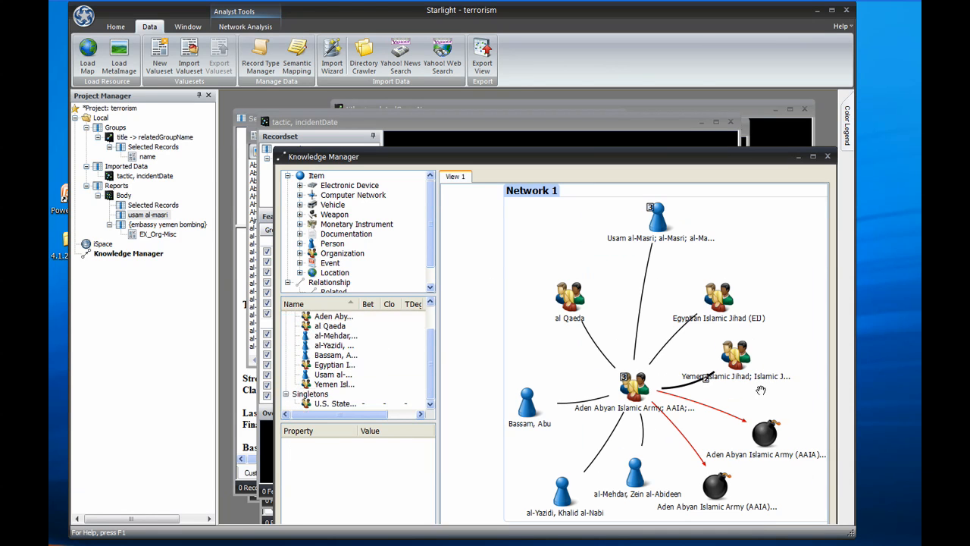
# Open the source record of the upper attack object and move its record window higher to read the whole entry
pyautogui.click(750, 439)
pyautogui.doubleClick(751, 438)
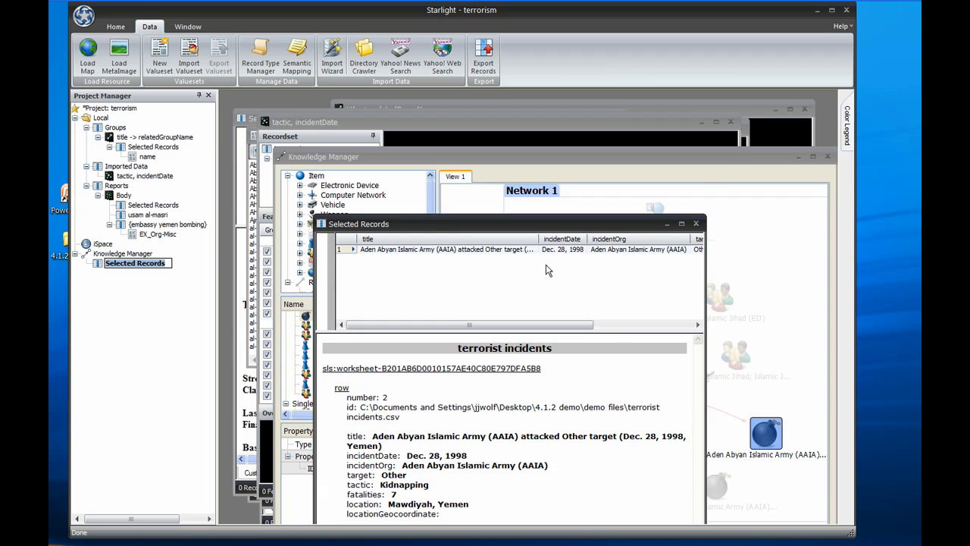
pyautogui.moveTo(534, 224); pyautogui.dragTo(528, 140)
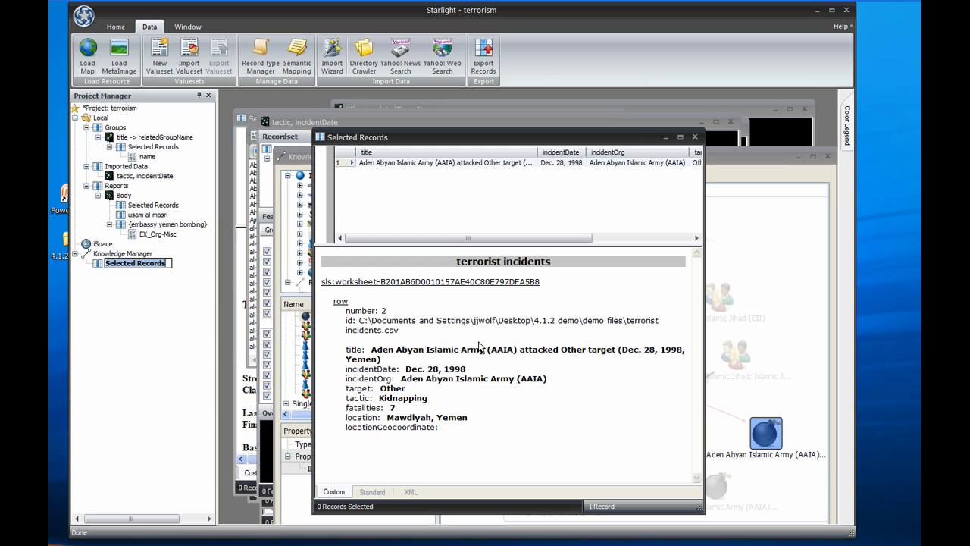
# Open a new presentation in PowerPoint and change its first slide to the Blank layout
pyautogui.doubleClick(66, 197)
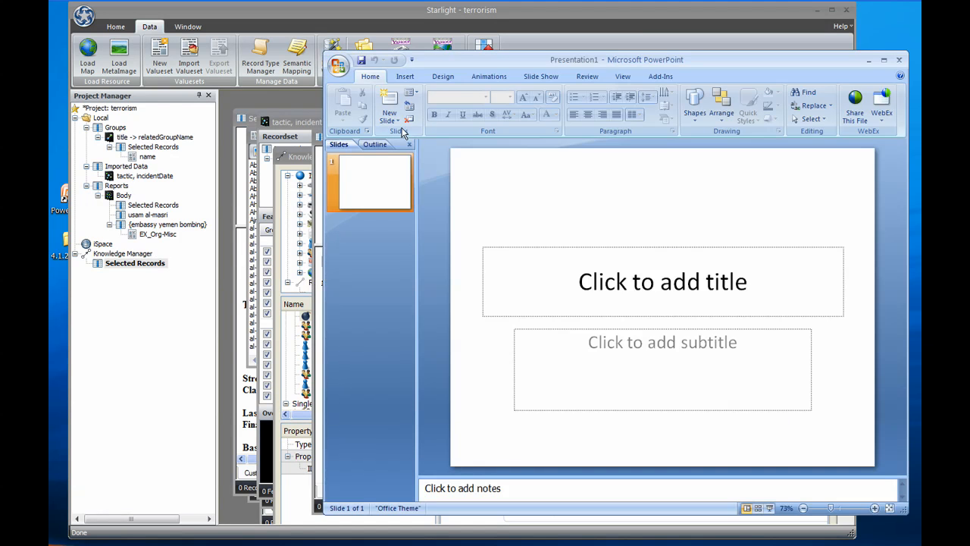
pyautogui.click(412, 94)
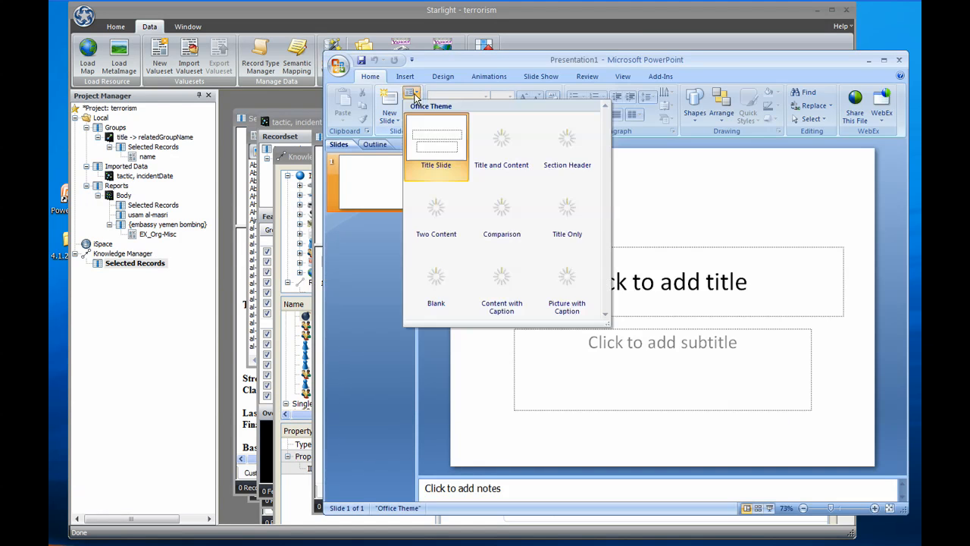
pyautogui.click(435, 280)
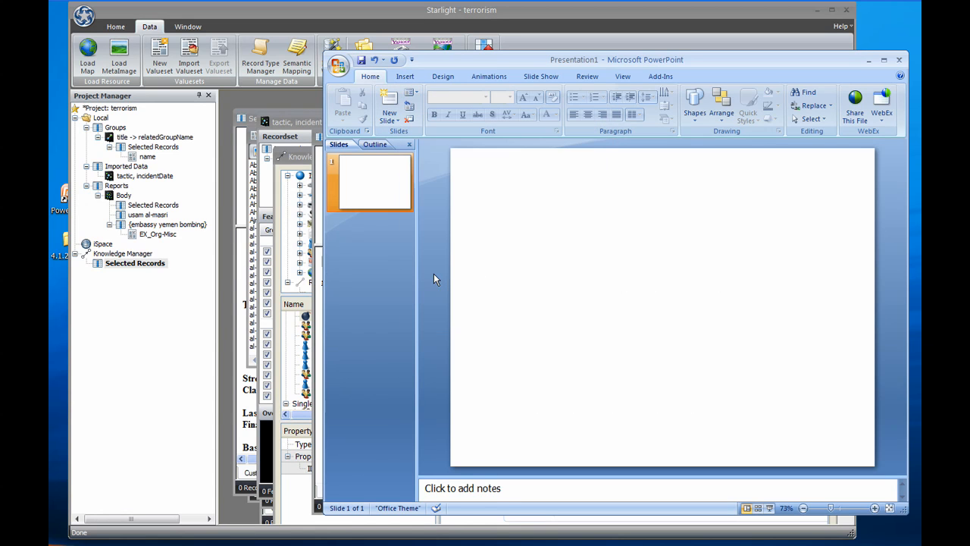
# Copy the tactic, incidentDate view from Starlight onto the blank slide and shrink the picture to leave room beside it
pyautogui.click(191, 318)
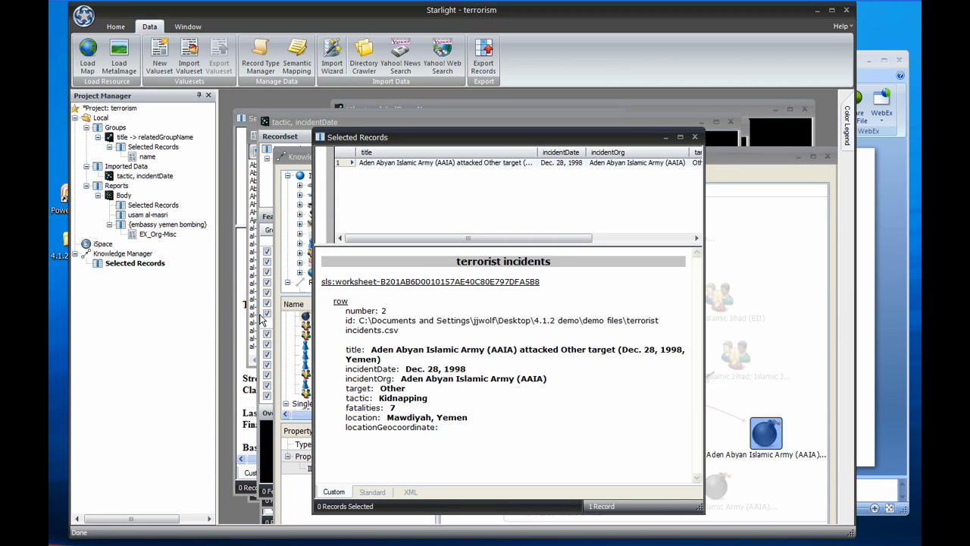
pyautogui.doubleClick(144, 176)
pyautogui.moveTo(266, 123); pyautogui.dragTo(861, 224)
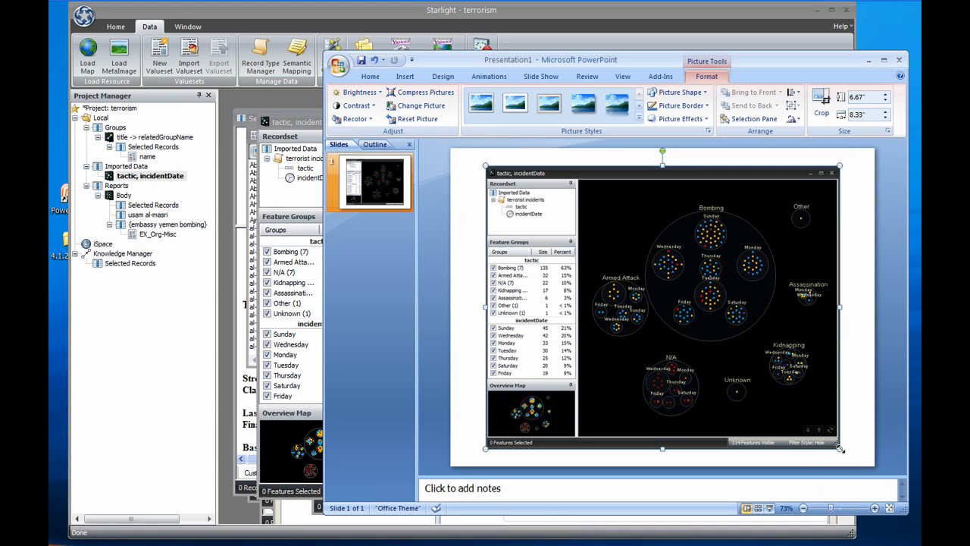
pyautogui.moveTo(839, 448); pyautogui.dragTo(773, 395)
# Add Starlight's target color legend to the slide, beside the upper part of the view picture
pyautogui.click(196, 274)
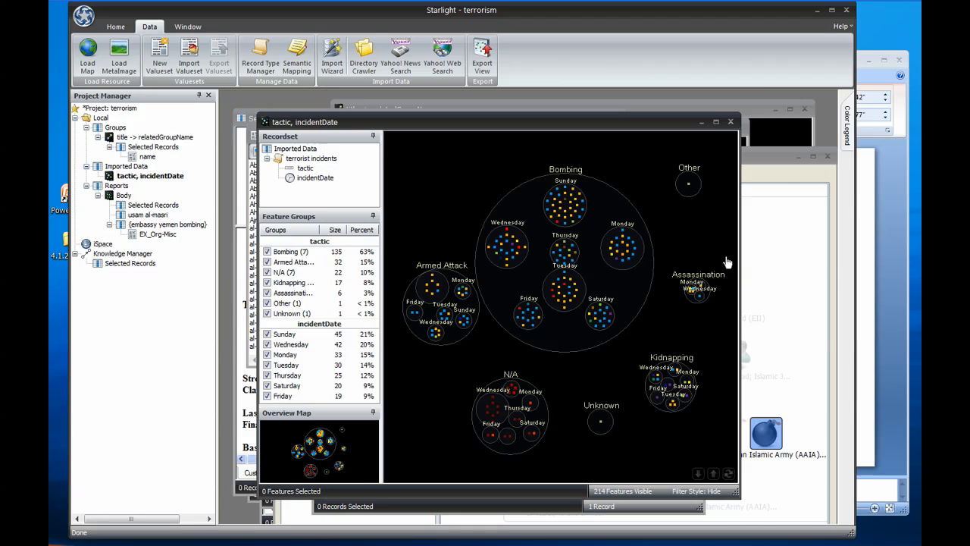
pyautogui.moveTo(848, 159)
pyautogui.moveTo(777, 226); pyautogui.dragTo(874, 234)
pyautogui.moveTo(668, 303); pyautogui.dragTo(835, 218)
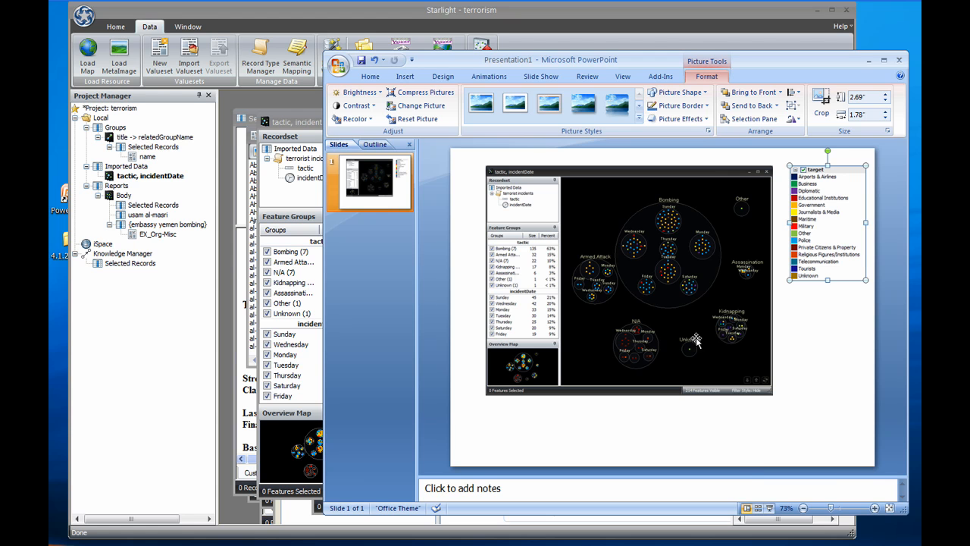
# Export Starlight's tactic, incidentDate view as a Web Report with an image height of 1000 pixels
pyautogui.click(178, 366)
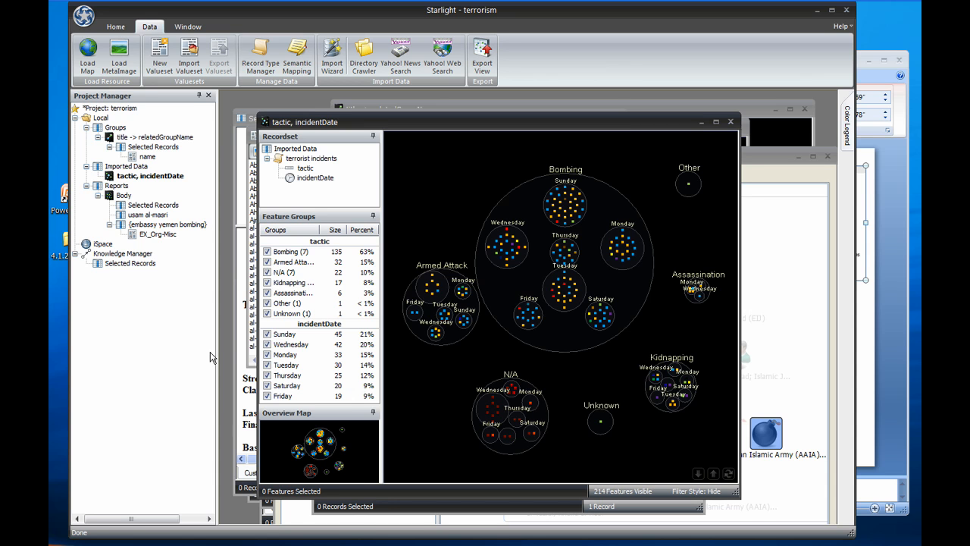
pyautogui.click(483, 61)
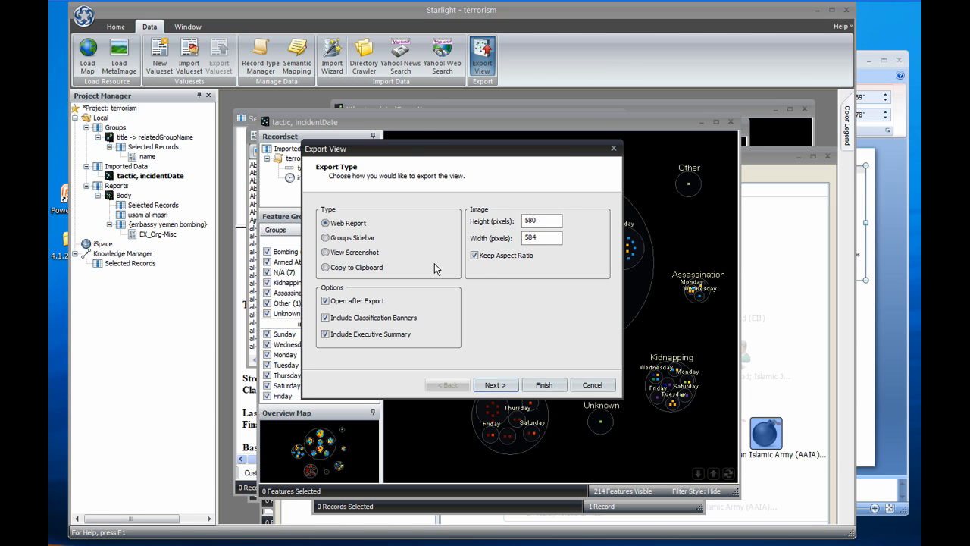
pyautogui.moveTo(533, 220); pyautogui.dragTo(512, 222)
pyautogui.write('1000')
pyautogui.click(512, 387)
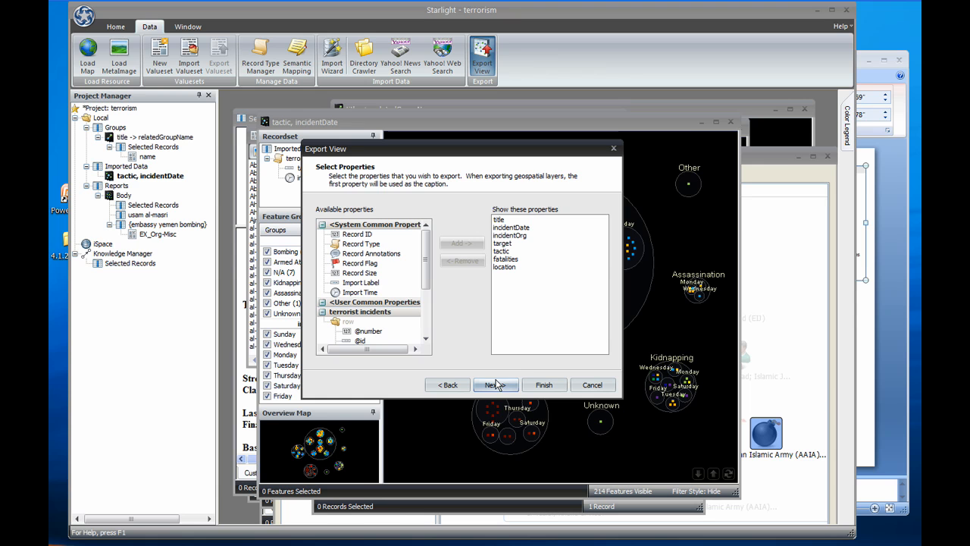
# Accept the preset export properties, green UNCLASSIFIED banner and geographic layer settings for the web report
pyautogui.click(496, 387)
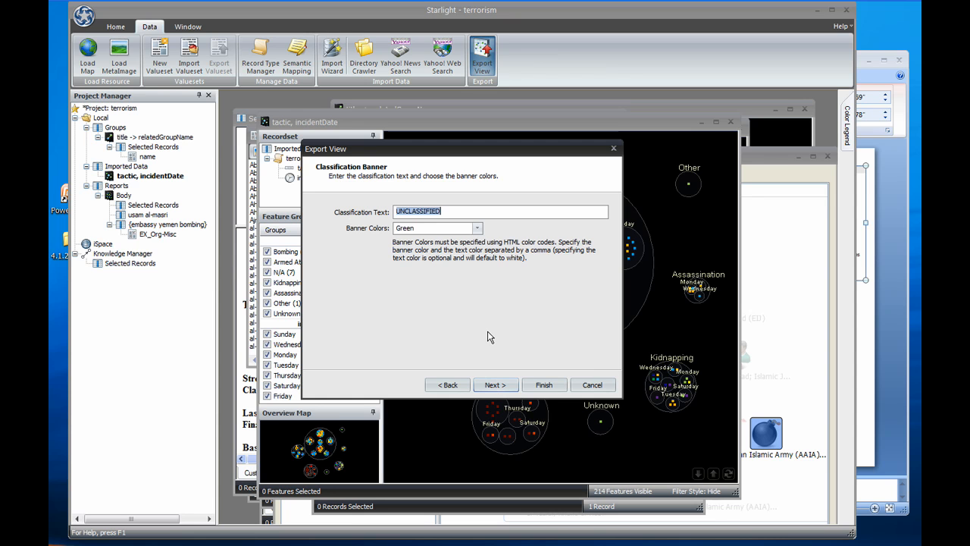
pyautogui.click(498, 385)
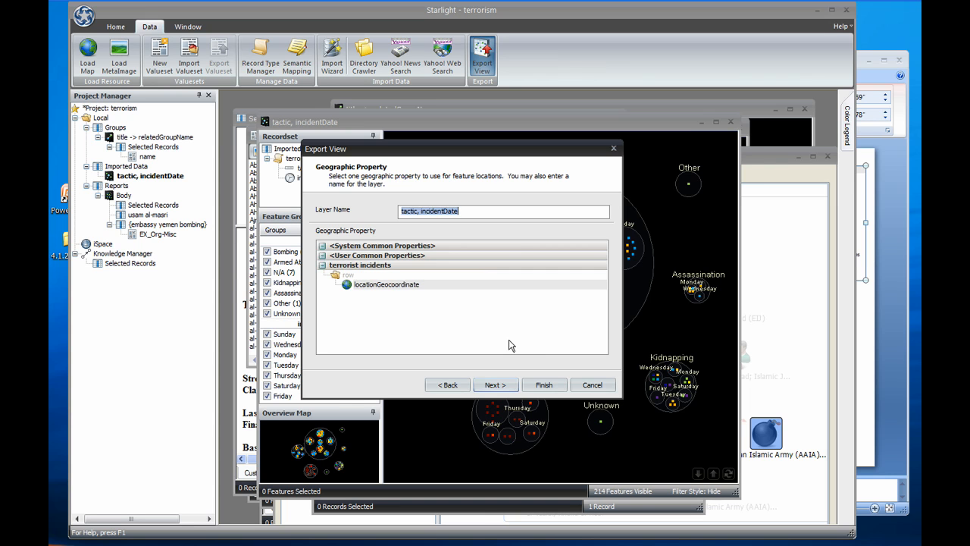
pyautogui.click(496, 384)
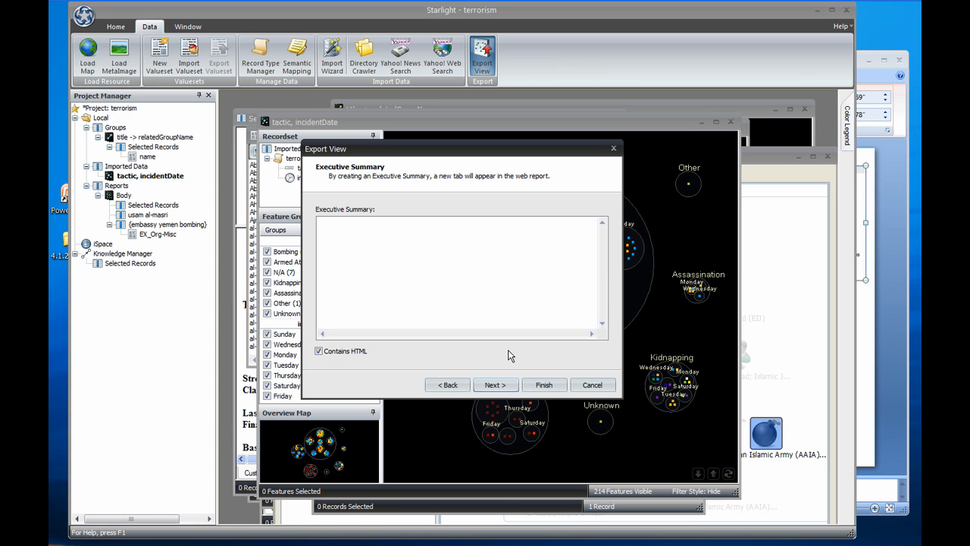
# Copy the full HTML text of web report summary.txt from Notepad into the report's executive summary
pyautogui.hotkey('alt', 'Tab')
pyautogui.moveTo(398, 231); pyautogui.dragTo(212, 30)
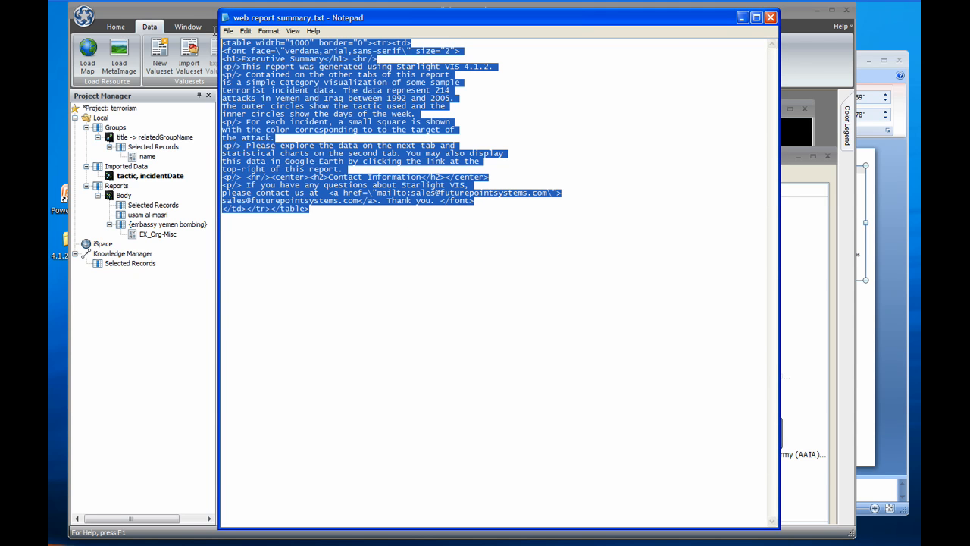
pyautogui.hotkey('alt', 'Tab')
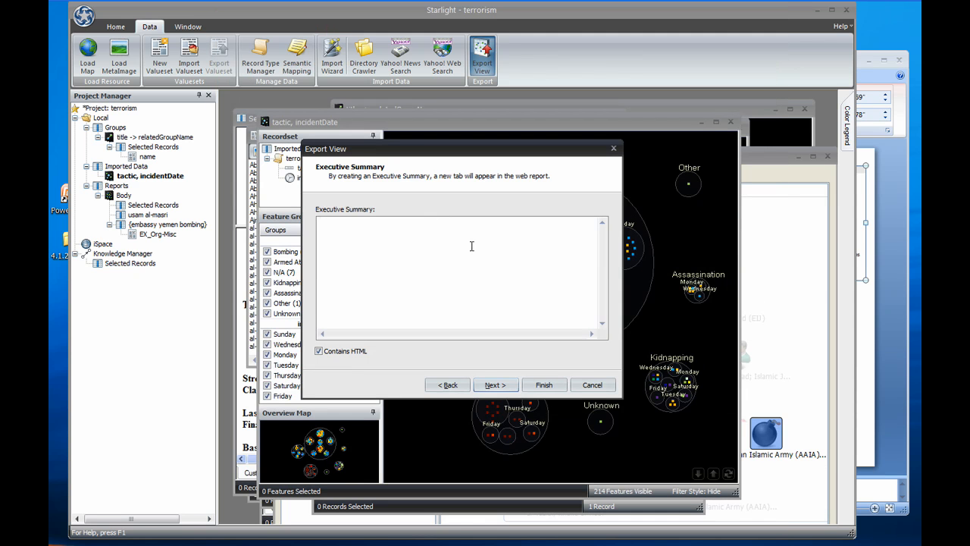
pyautogui.hotkey('ctrl', 'v')
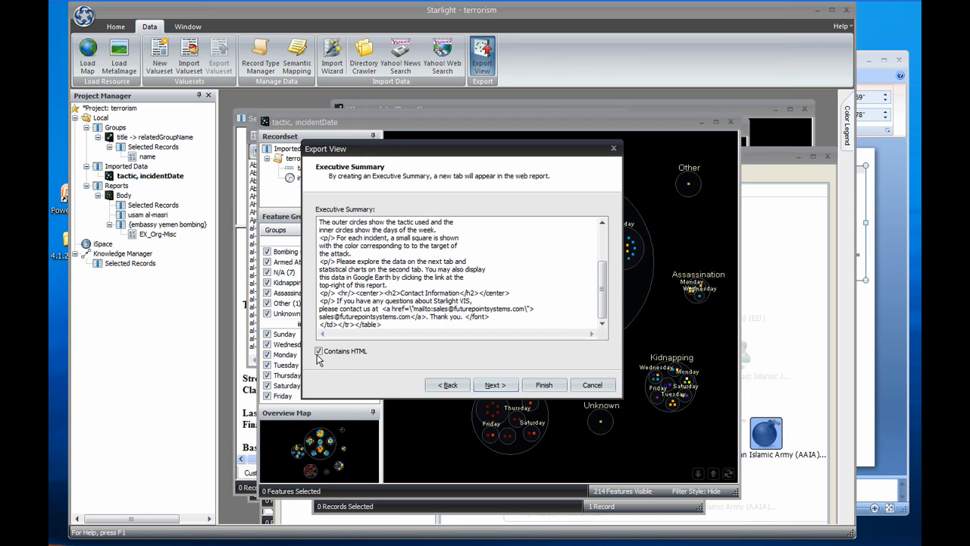
pyautogui.click(495, 386)
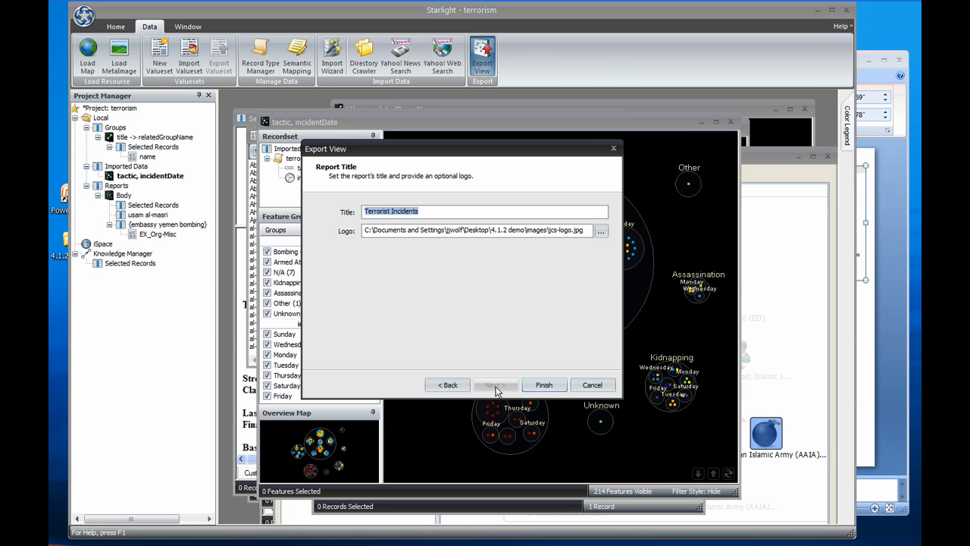
# Finish the export with the title Terrorist Incidents and save the web report as report in the report folder
pyautogui.click(541, 387)
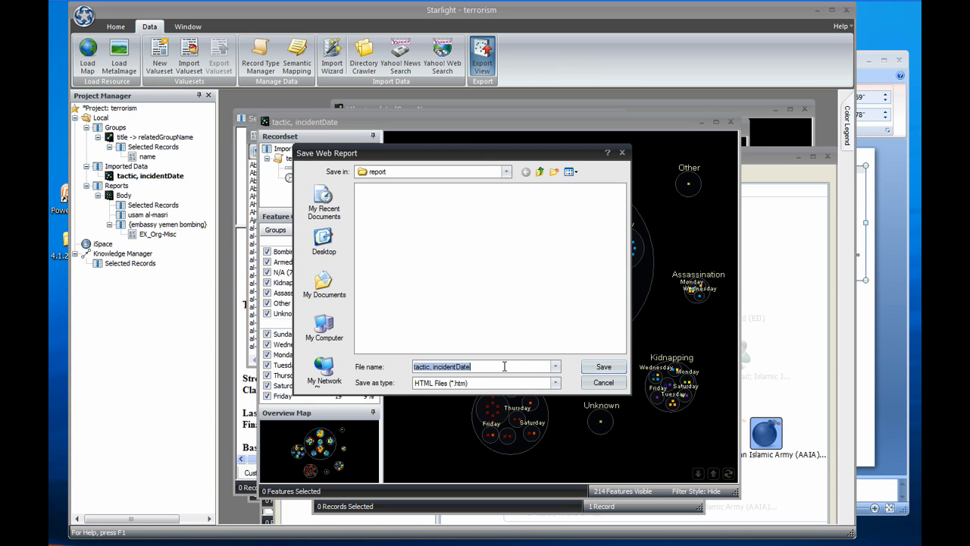
pyautogui.write('report')
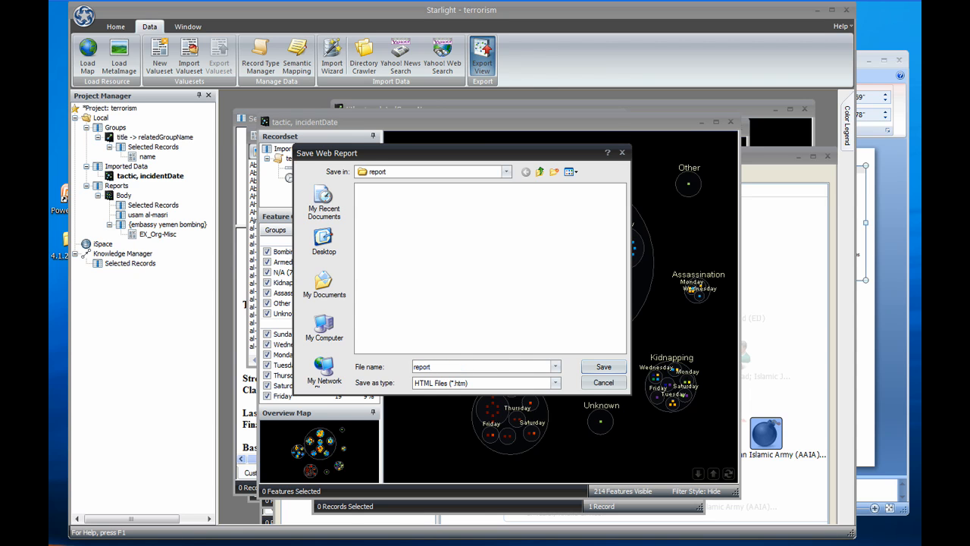
pyautogui.click(604, 366)
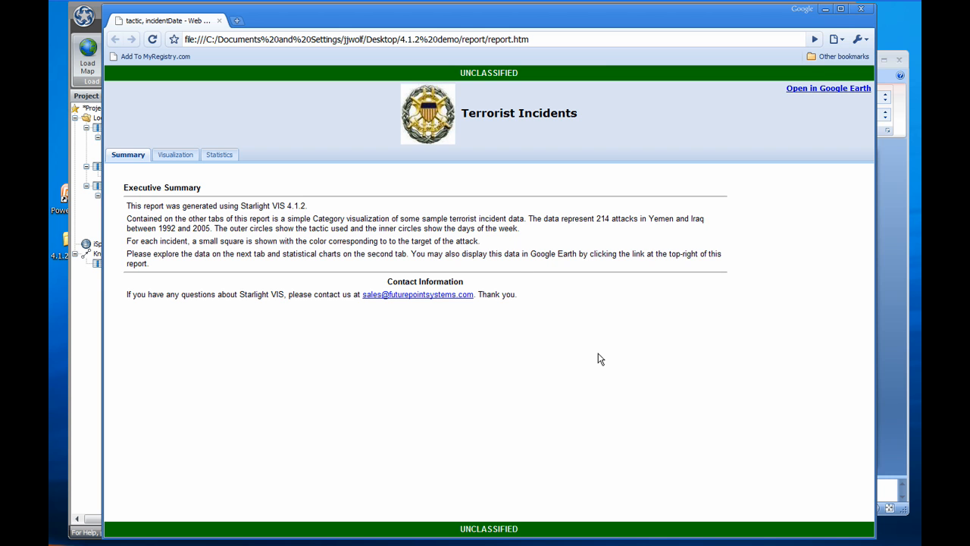
# Examine a Sunday bombing incident in the report's visualization and several bombing records with the recordset sorted by tactic
pyautogui.click(187, 154)
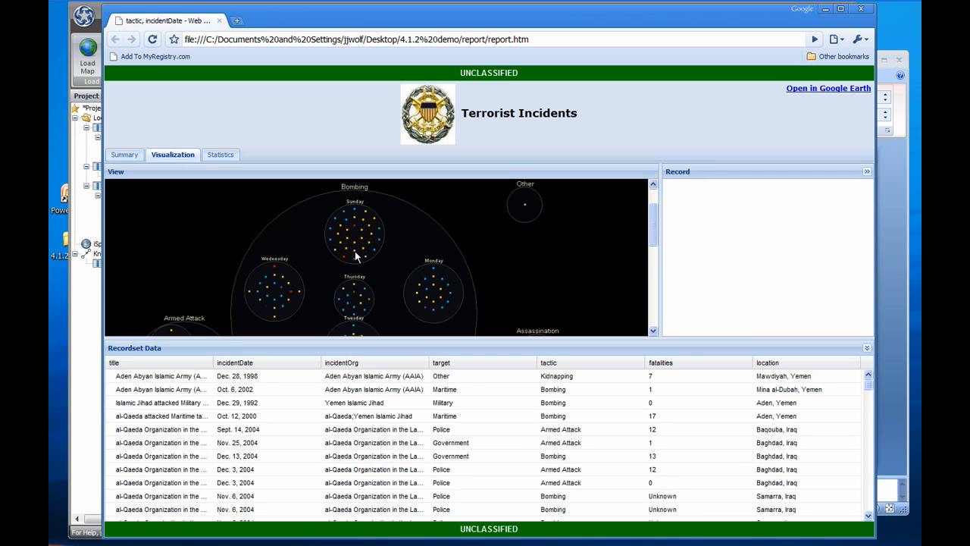
pyautogui.click(355, 252)
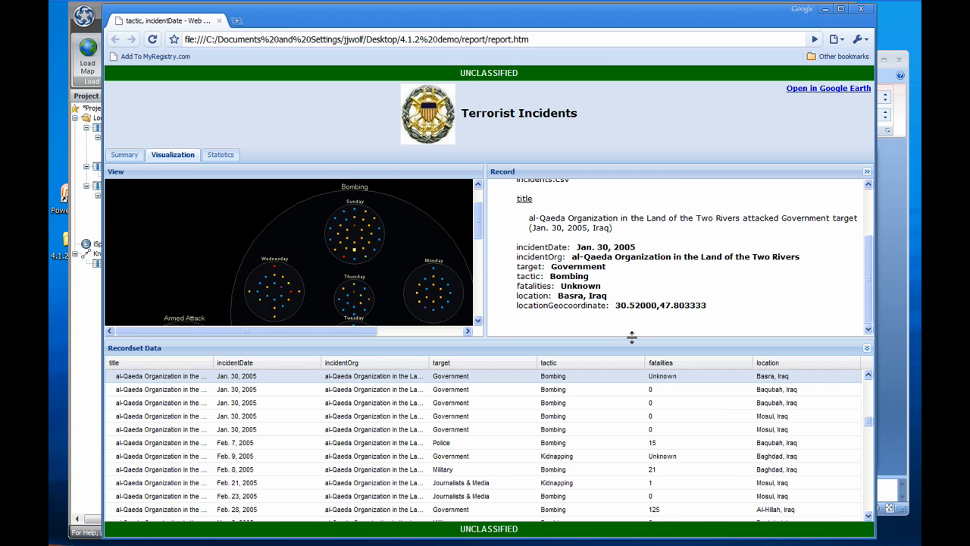
pyautogui.click(548, 362)
pyautogui.click(572, 442)
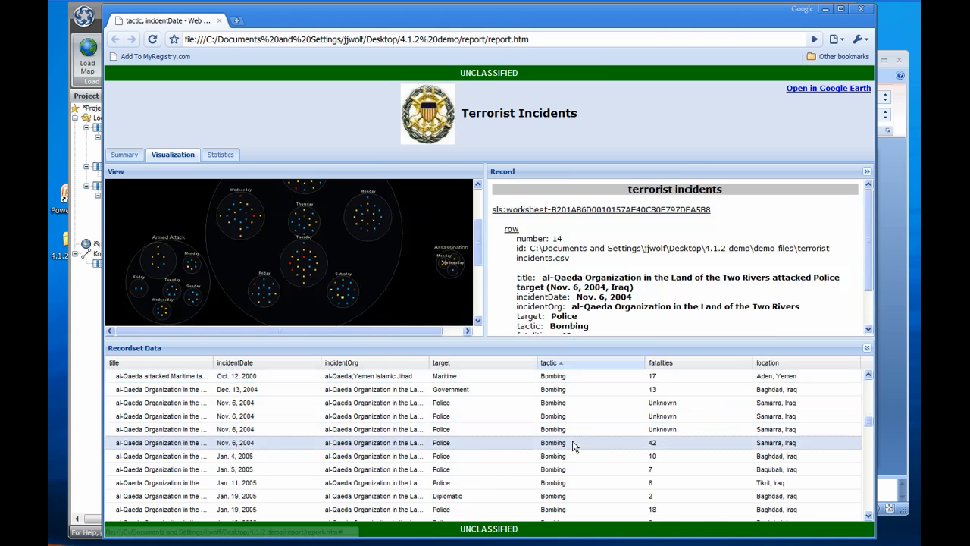
pyautogui.click(576, 456)
pyautogui.click(575, 469)
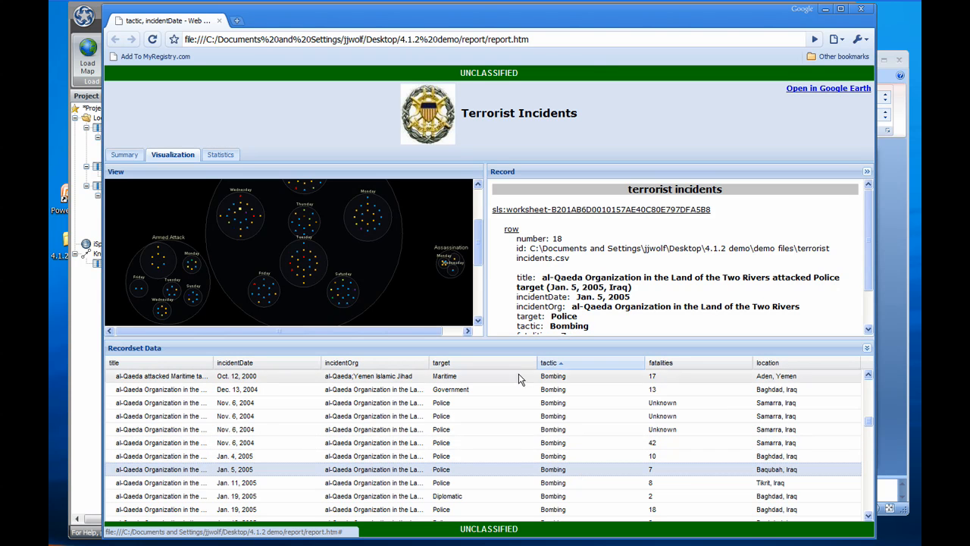
# Show the report's tactic statistics as a pie chart that groups data with counts below 17
pyautogui.click(221, 156)
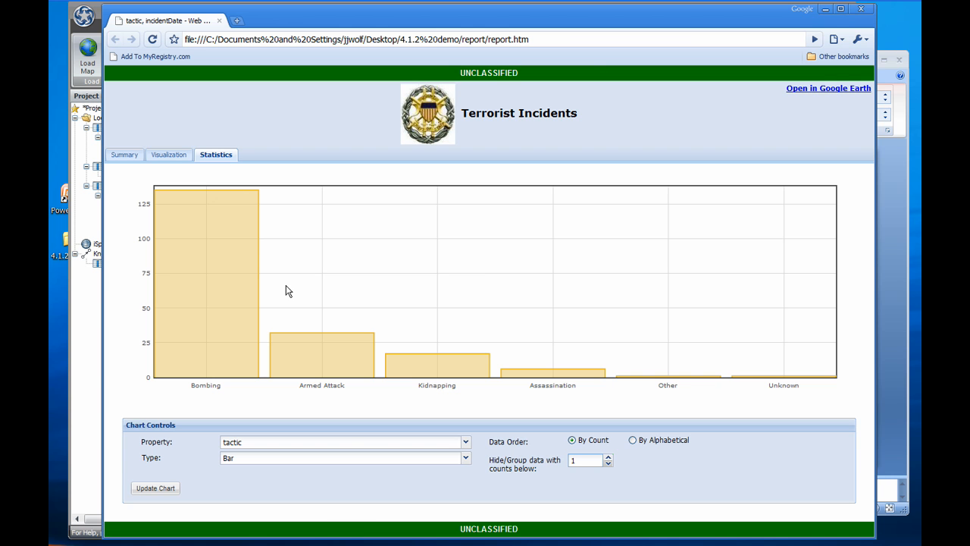
pyautogui.click(338, 459)
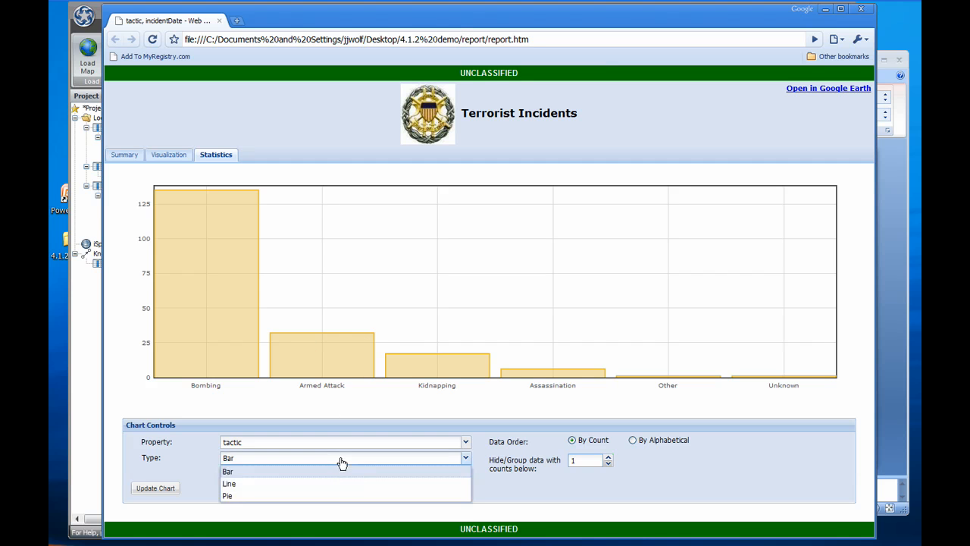
pyautogui.click(342, 497)
pyautogui.click(585, 461)
pyautogui.write('7')
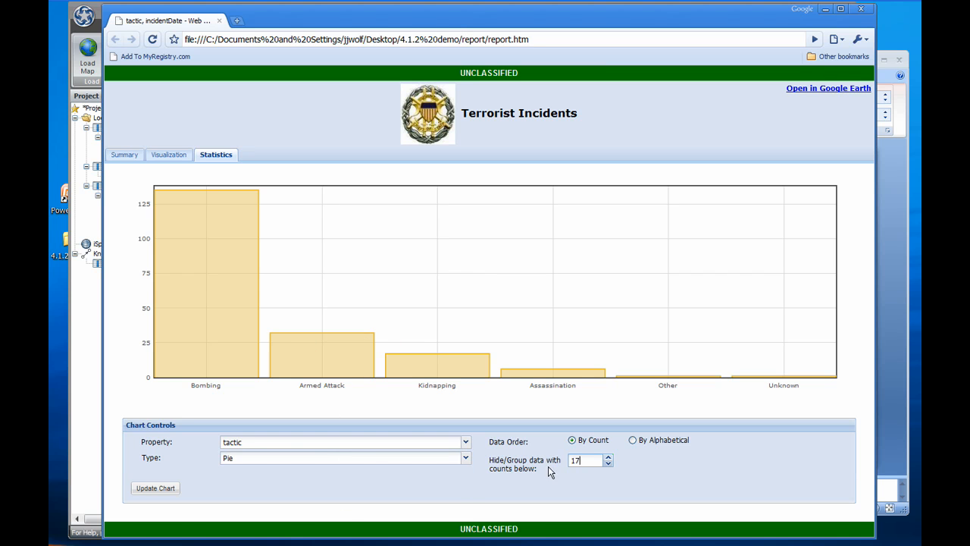
pyautogui.click(169, 492)
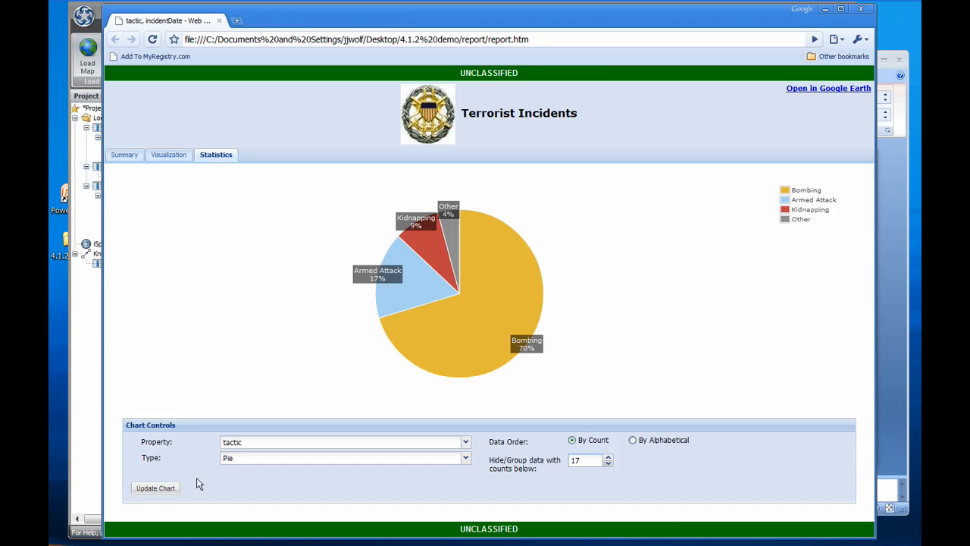
# Change the statistics chart's property to target and update the chart
pyautogui.click(254, 445)
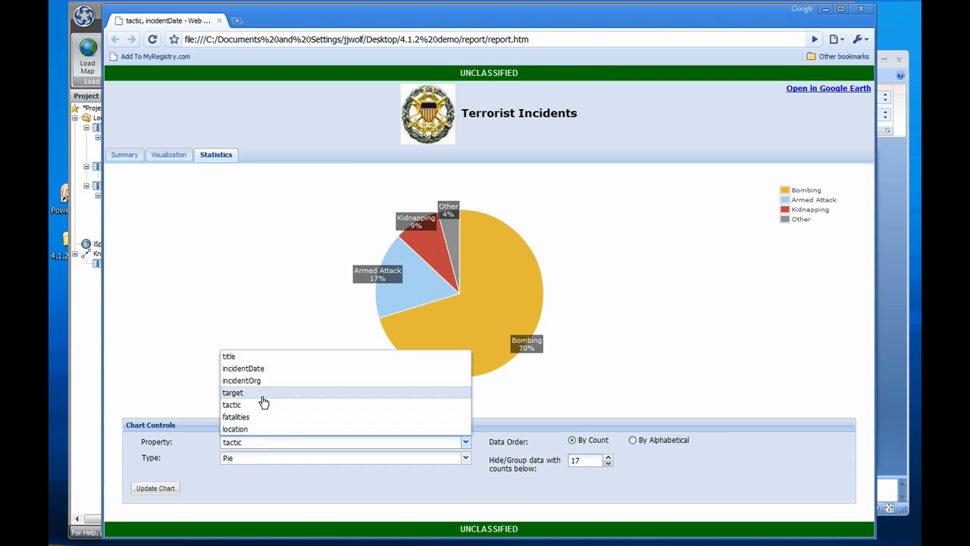
pyautogui.click(261, 395)
pyautogui.click(155, 489)
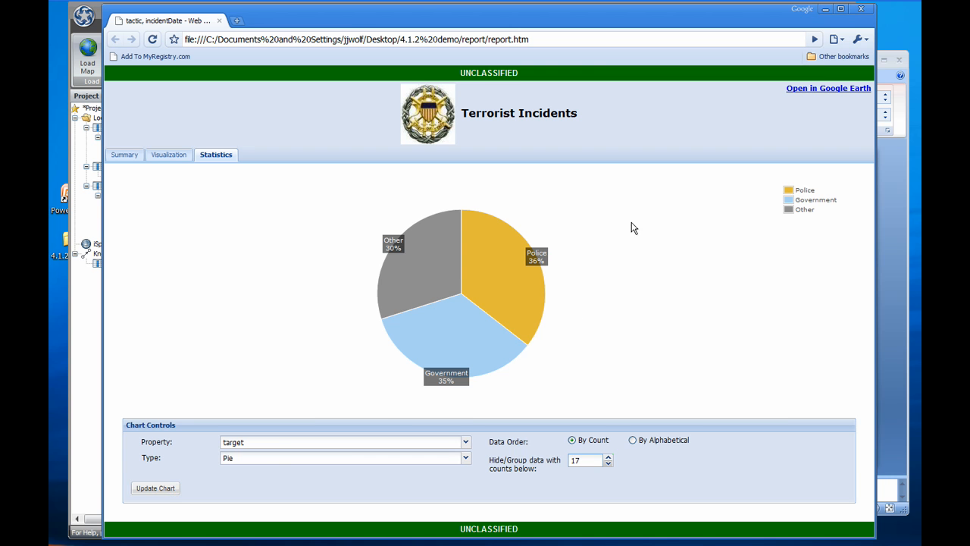
# Open the report in Google Earth and view the details of a Police target attack in Baqubah, Iraq
pyautogui.click(795, 90)
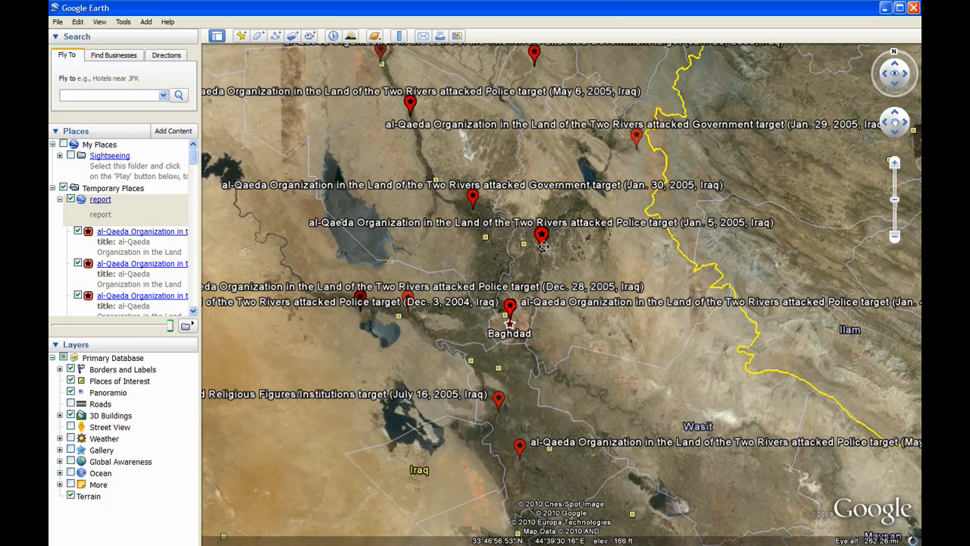
pyautogui.click(542, 243)
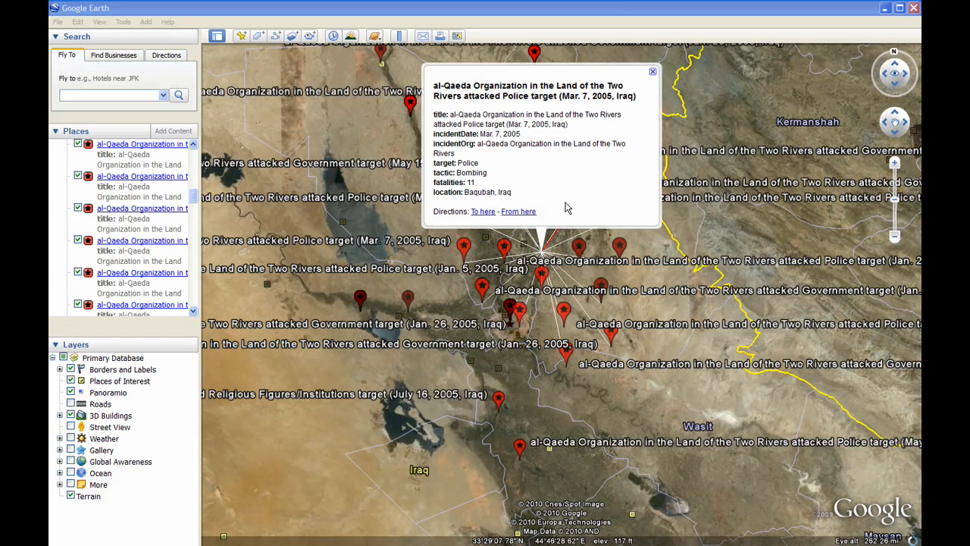